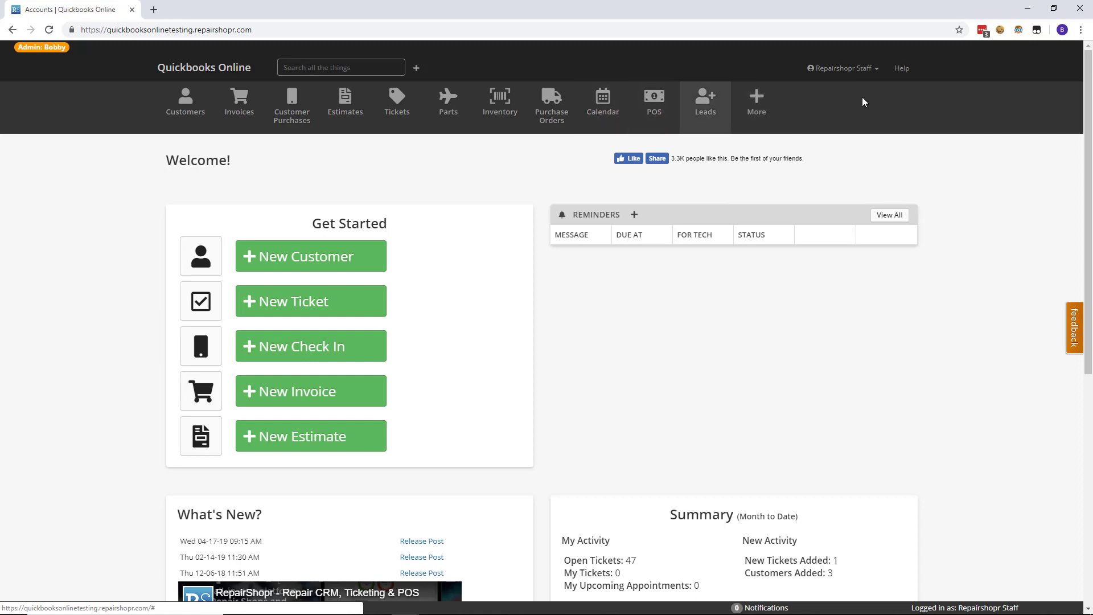
Open the QuickBooks Desktop/Online integration in the App Center from the administration area.
left_click(750, 107)
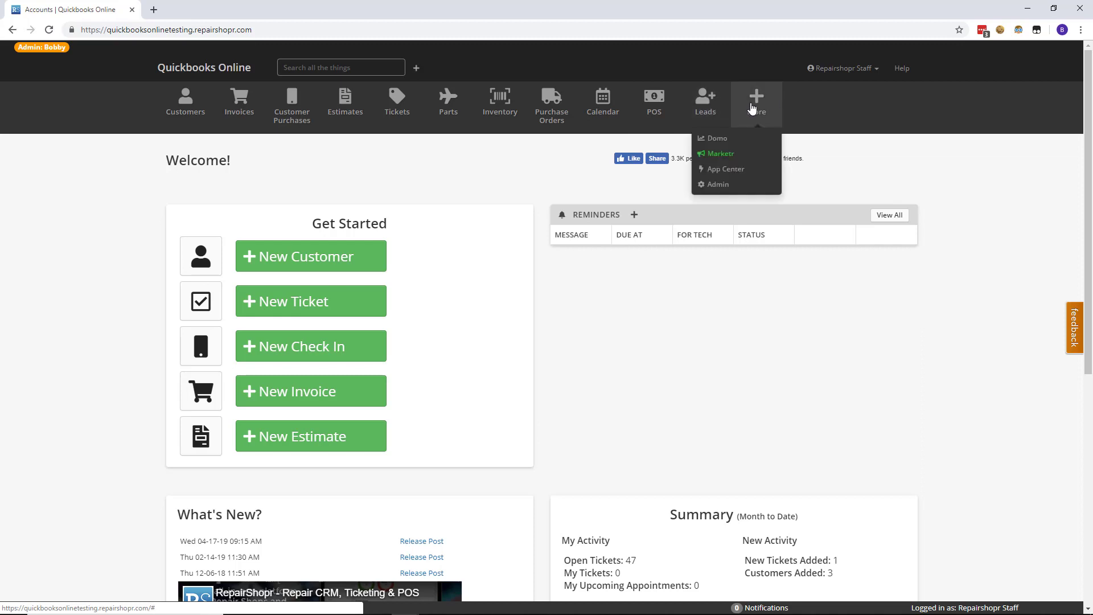
left_click(717, 184)
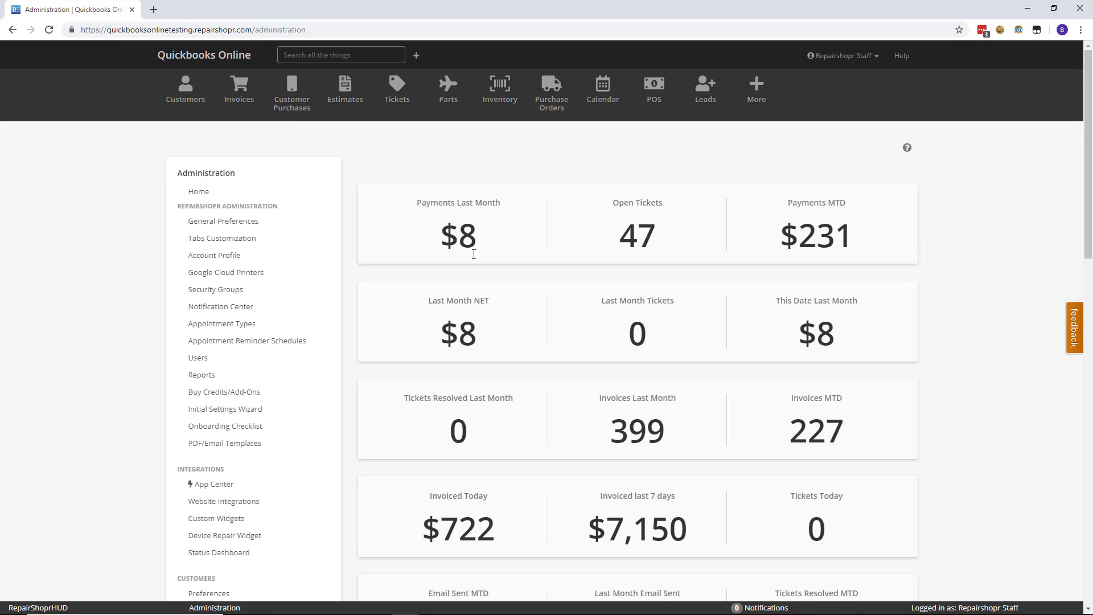
left_click(227, 485)
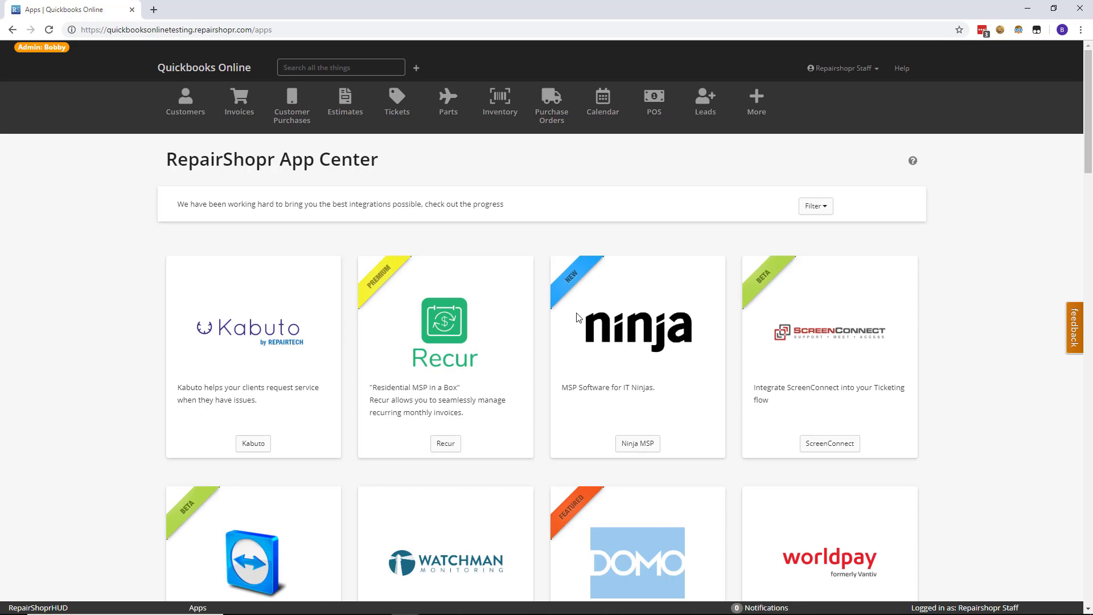
scroll(577, 317, "down", 9)
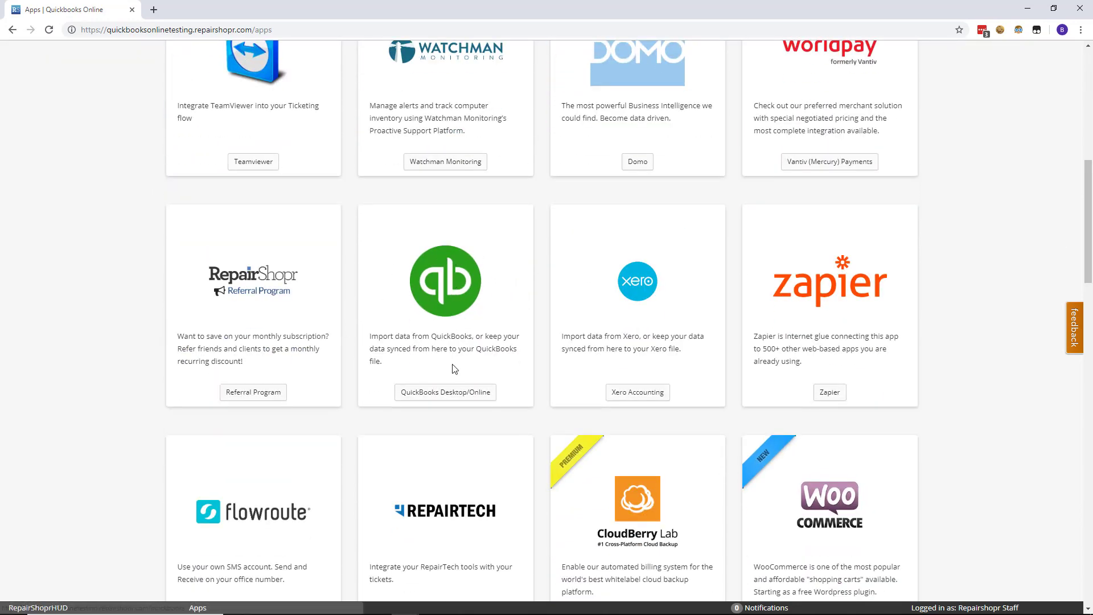
left_click(452, 393)
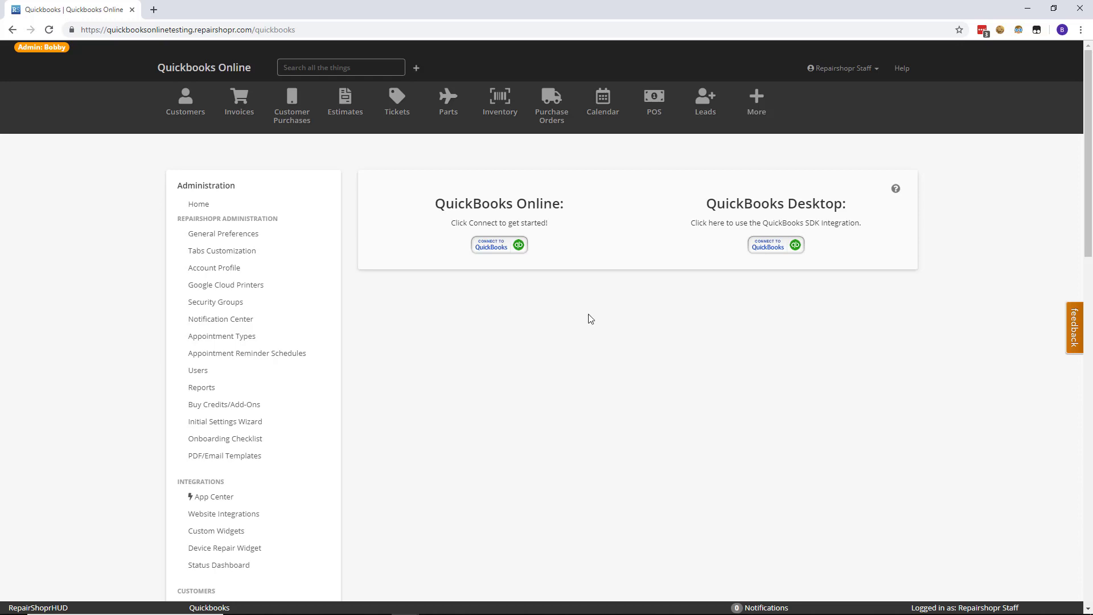
Connect RepairShopr to QuickBooks Online by signing in with the saved Intuit credentials and authorizing access.
left_click(481, 250)
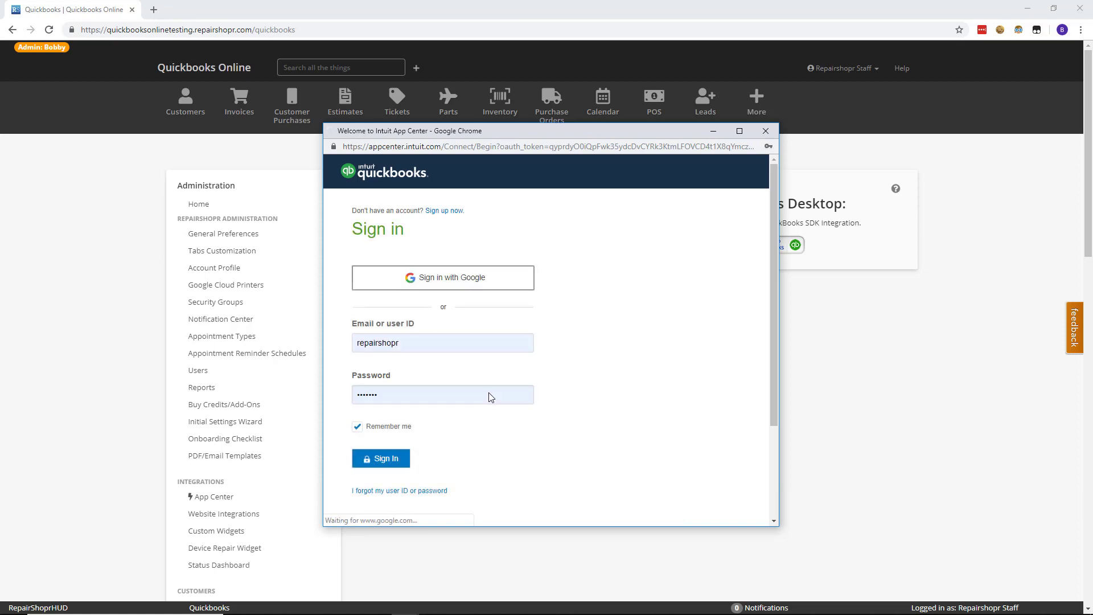
left_click(398, 459)
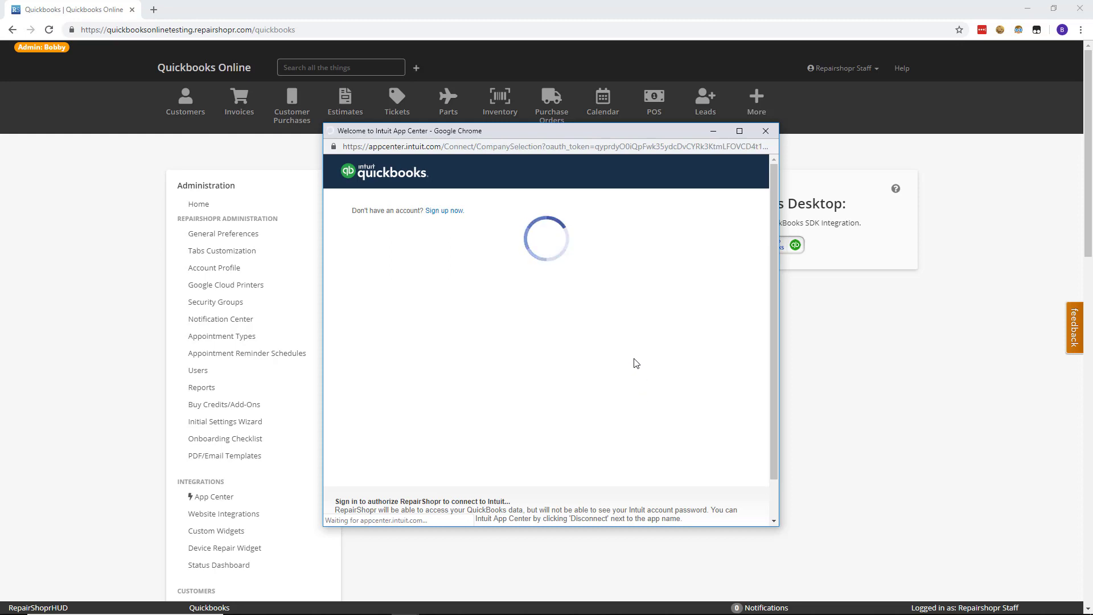
left_click(713, 489)
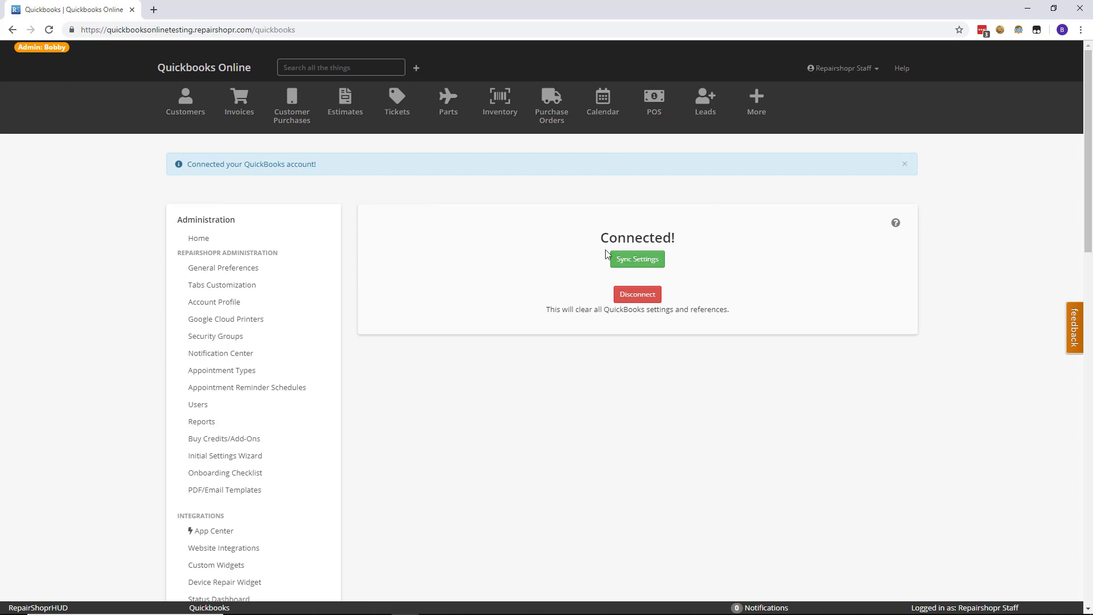
Start the QuickBooks sync settings wizard, review the tax rate choices and accept the existing tax rate mappings.
left_click(629, 262)
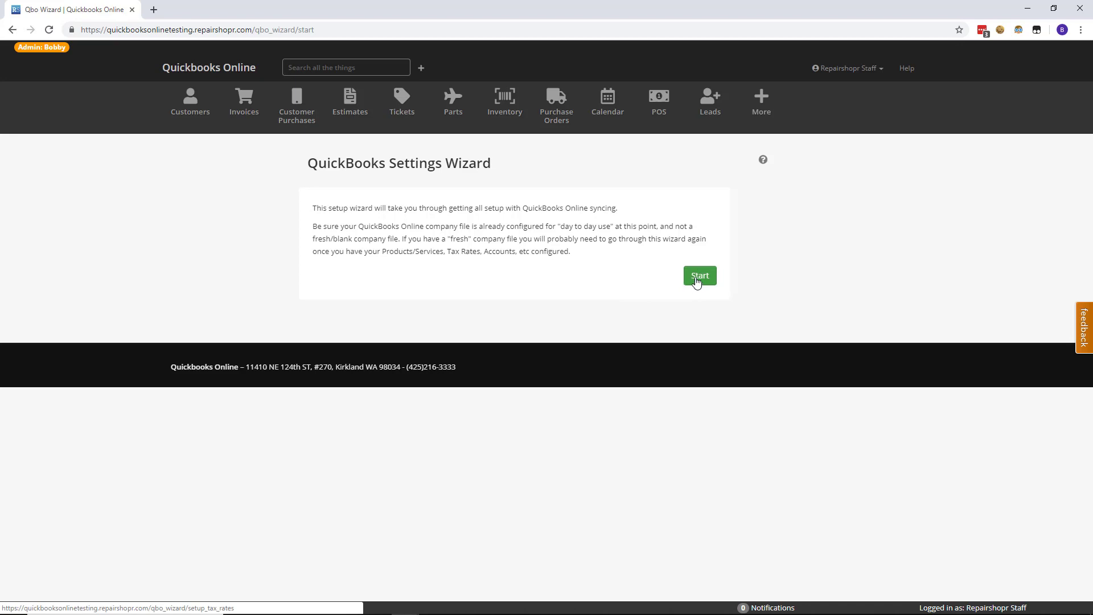
left_click(699, 281)
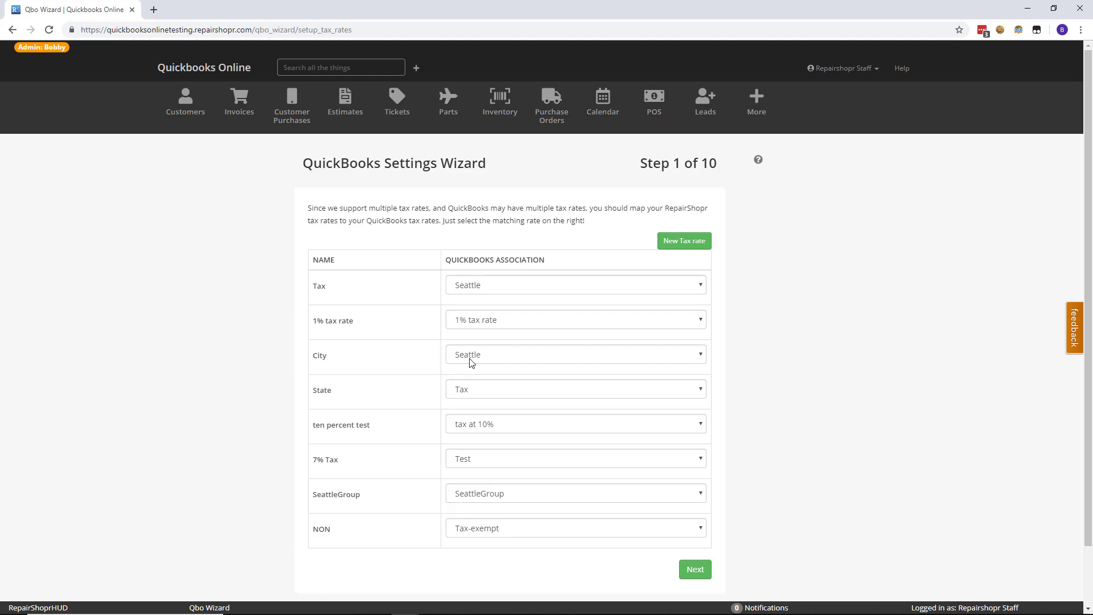
scroll(301, 333, "down", 1)
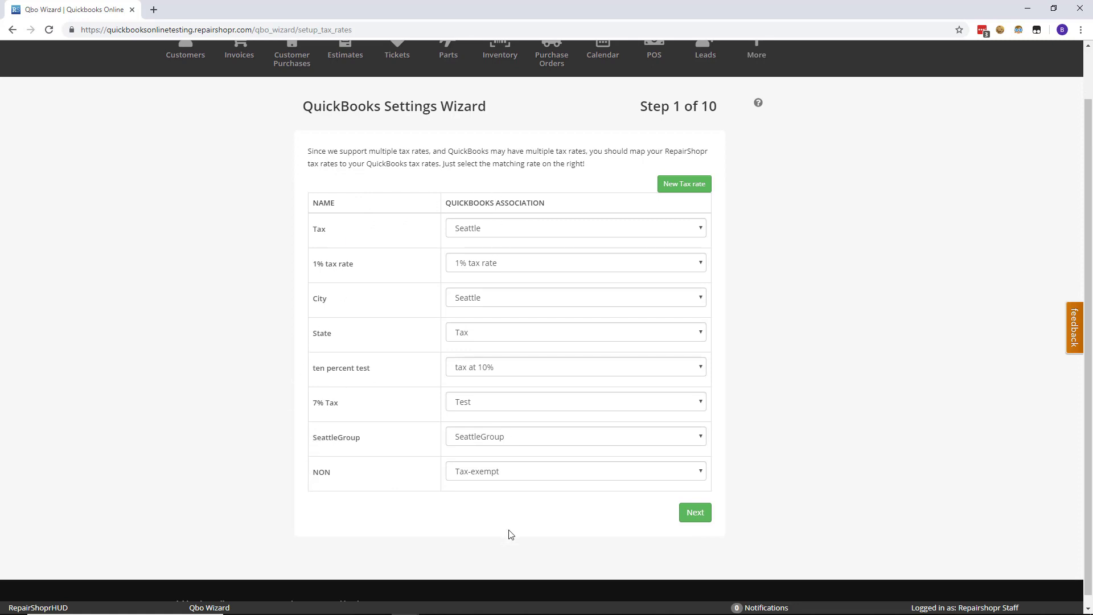
left_click(461, 225)
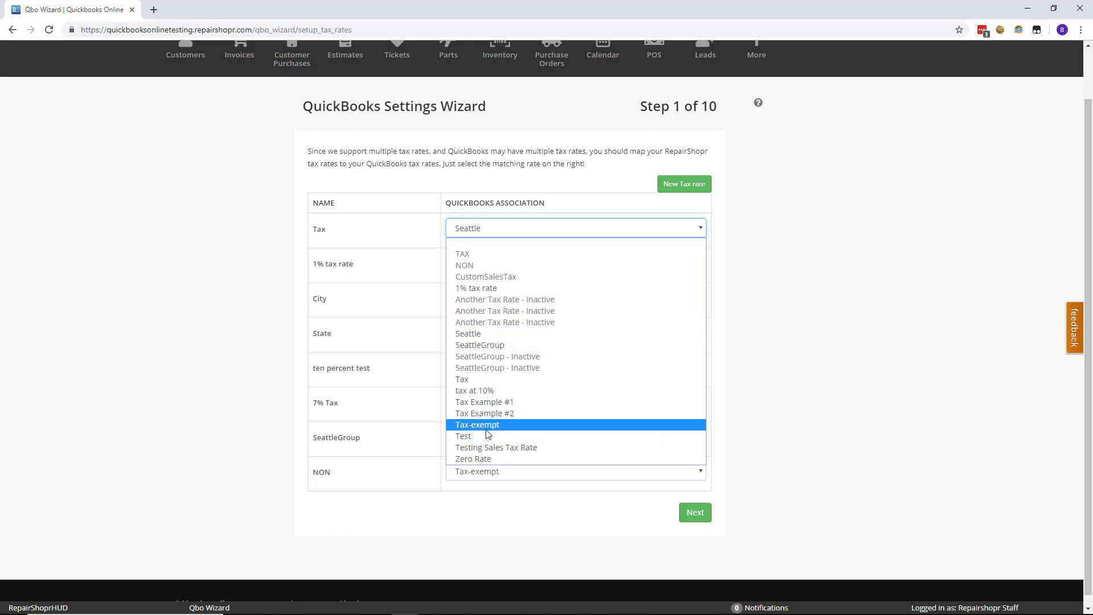
left_click(154, 240)
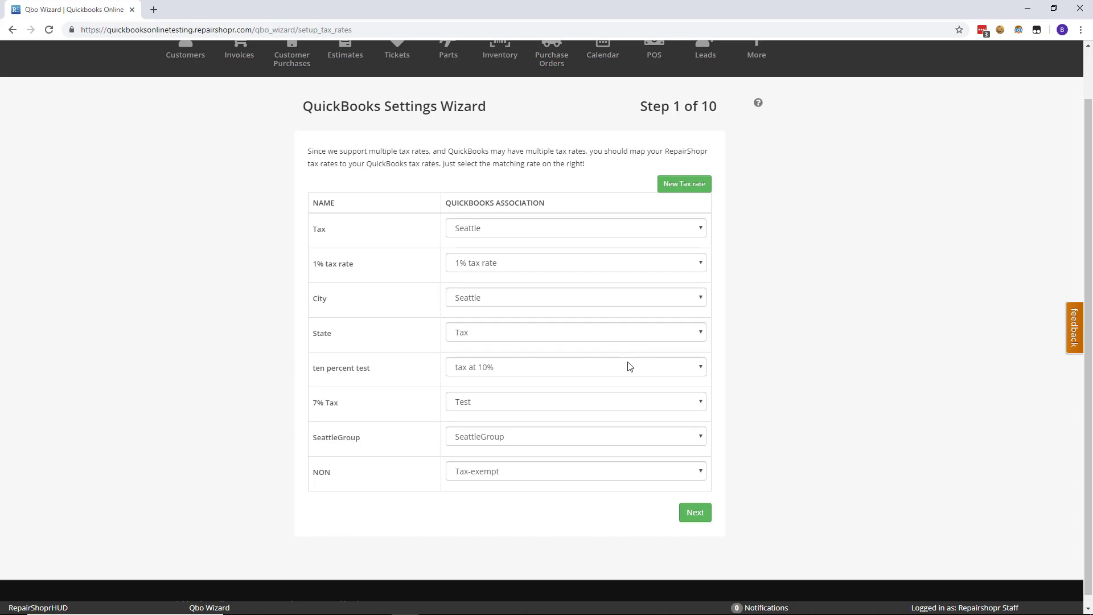
left_click(695, 513)
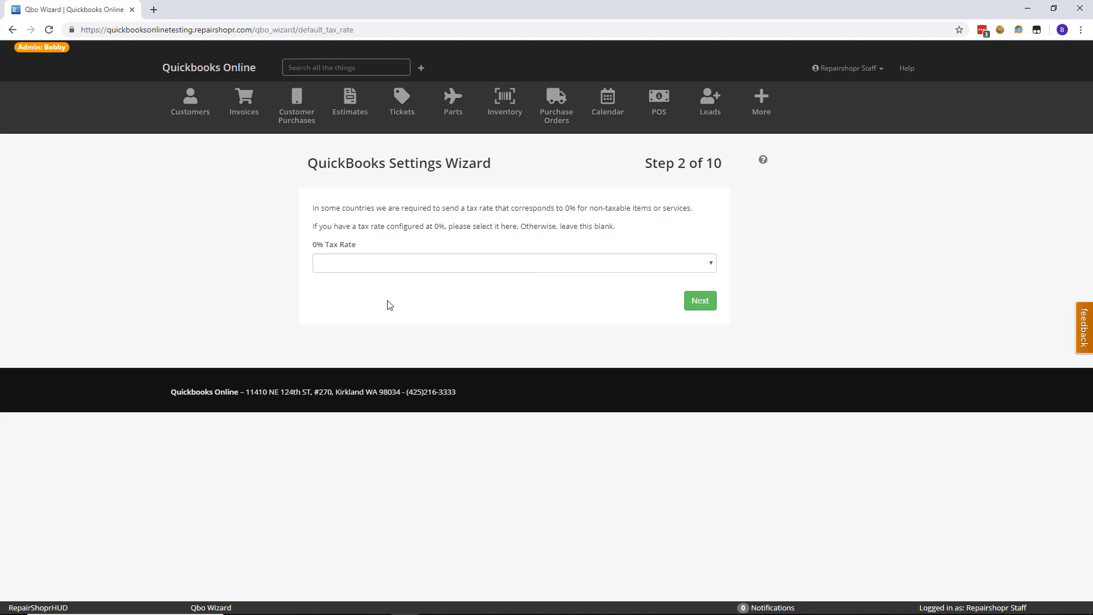
Set the 0% tax rate to Zero Rate and continue to step 3 of the wizard.
left_click(407, 265)
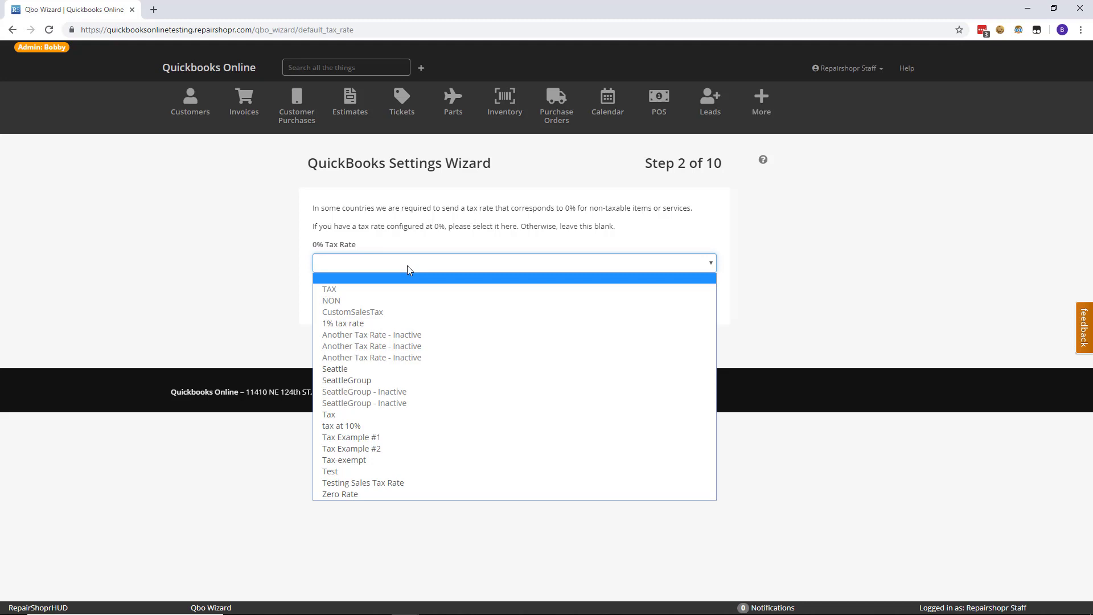
left_click(336, 495)
left_click(703, 305)
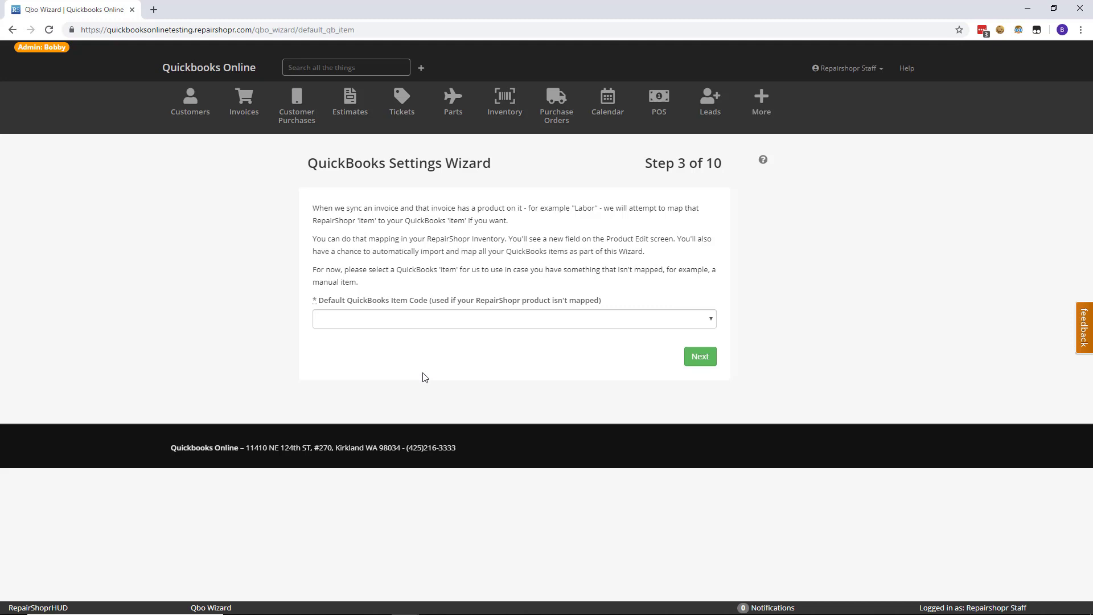
Set the default QuickBooks item code for unmapped products to Yoyo and continue to step 4.
left_click(393, 321)
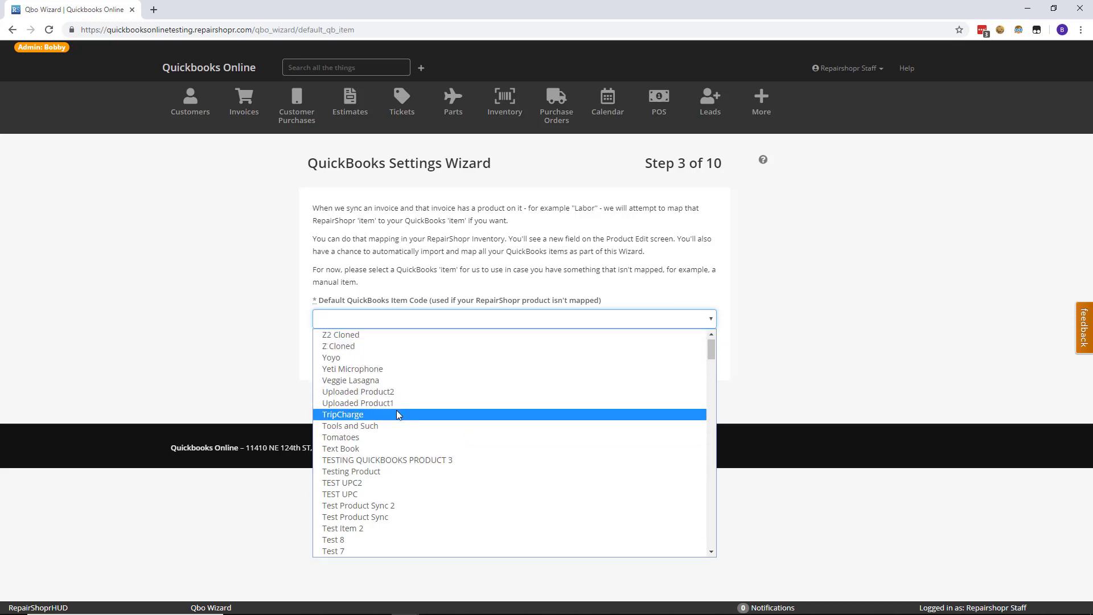
left_click(377, 355)
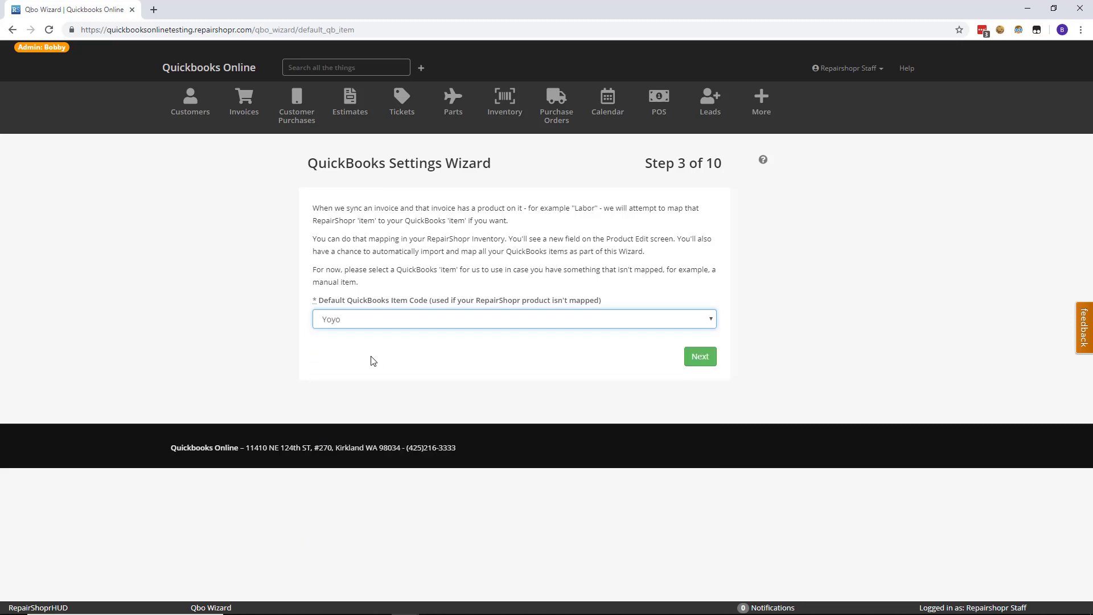
left_click(703, 357)
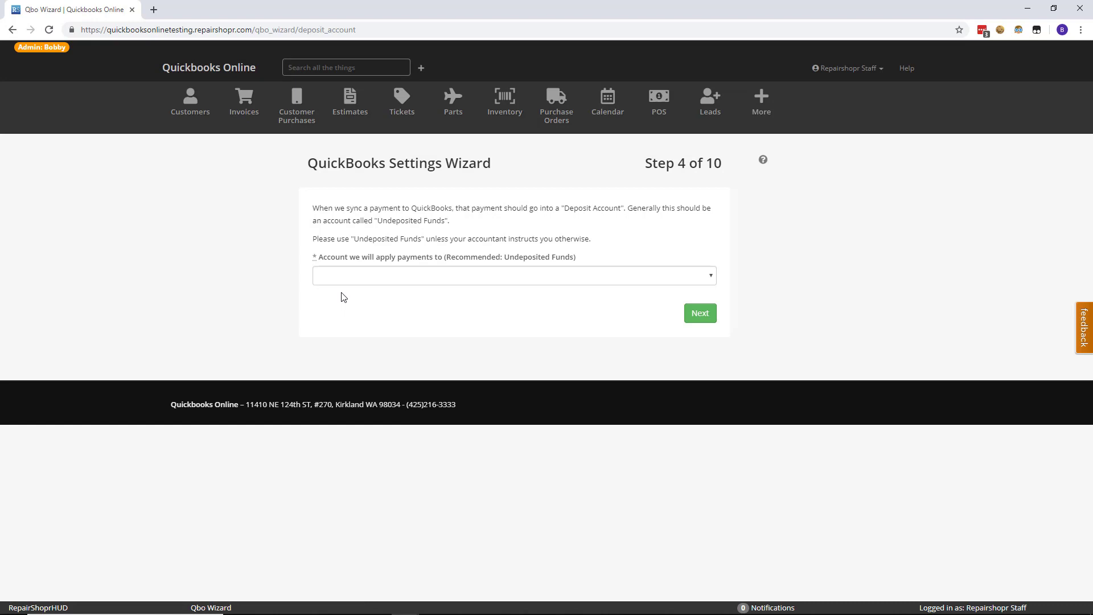
Set the account that payments are applied to as Undeposited Funds and continue to step 5.
left_click(346, 277)
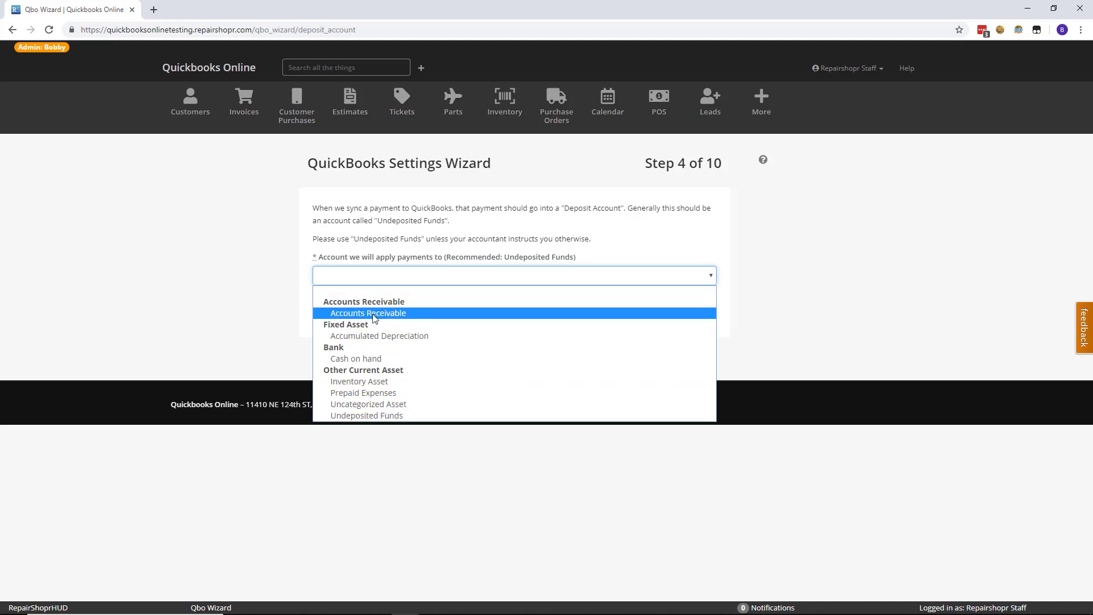
left_click(369, 416)
left_click(688, 317)
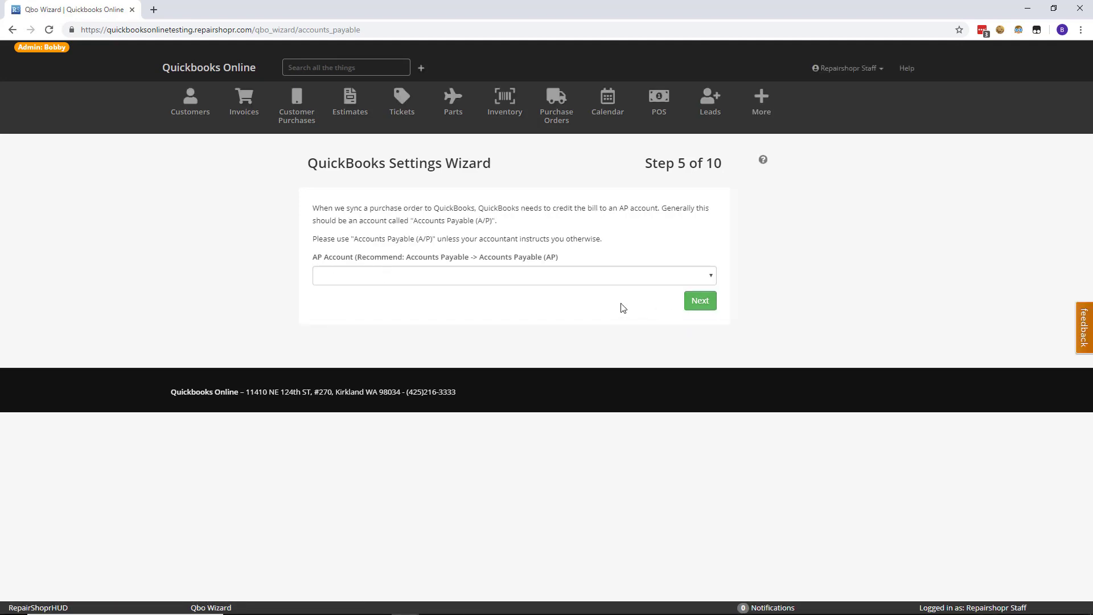
Set the AP account for purchase orders to Accounts Payable and continue to step 6.
left_click(555, 278)
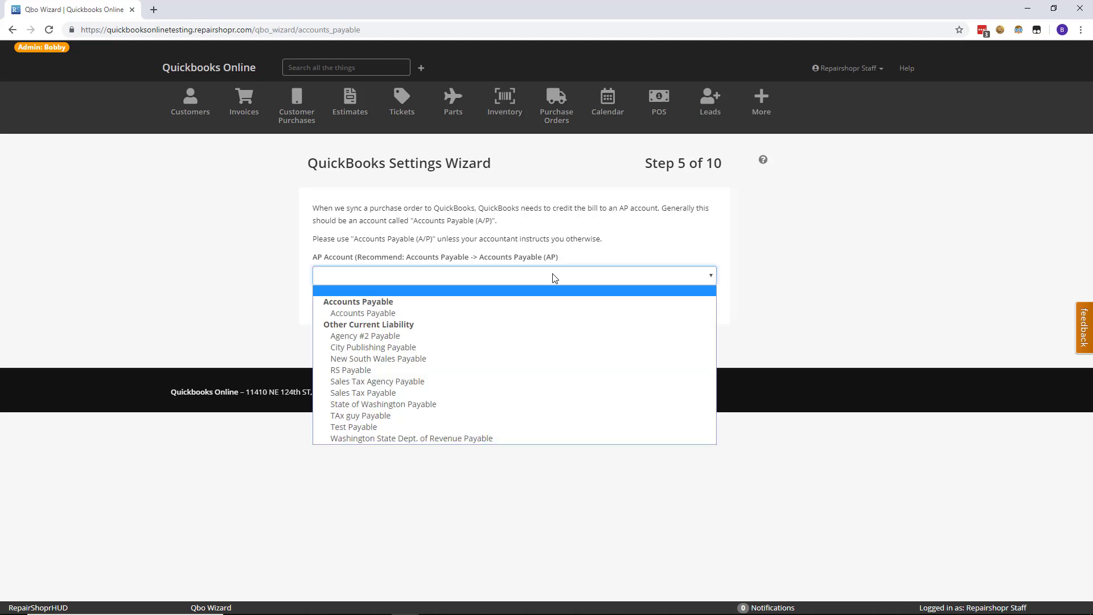
left_click(378, 313)
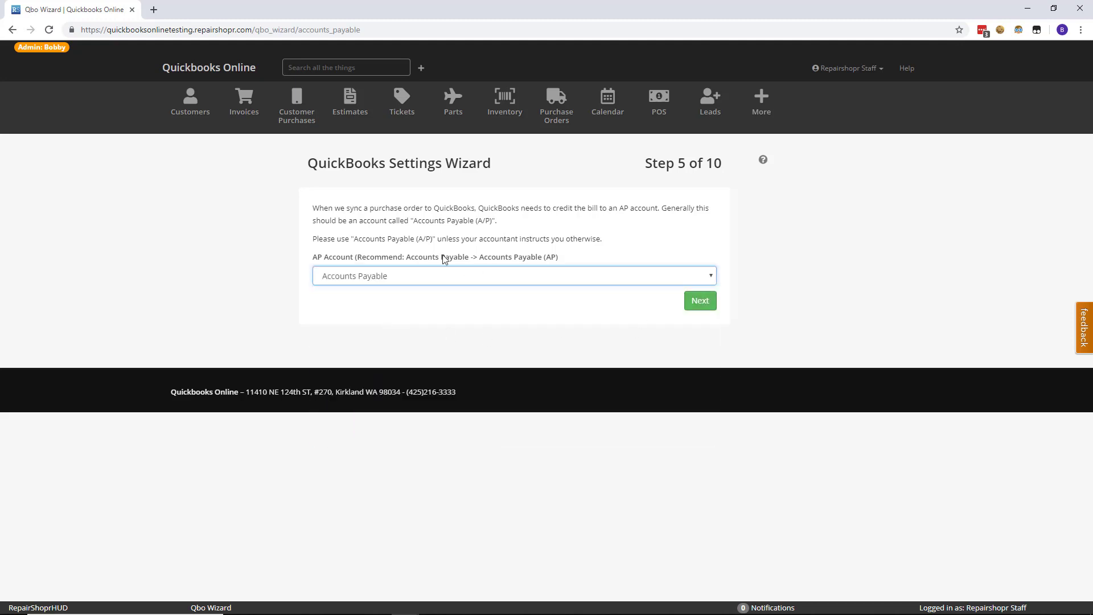
left_click(706, 307)
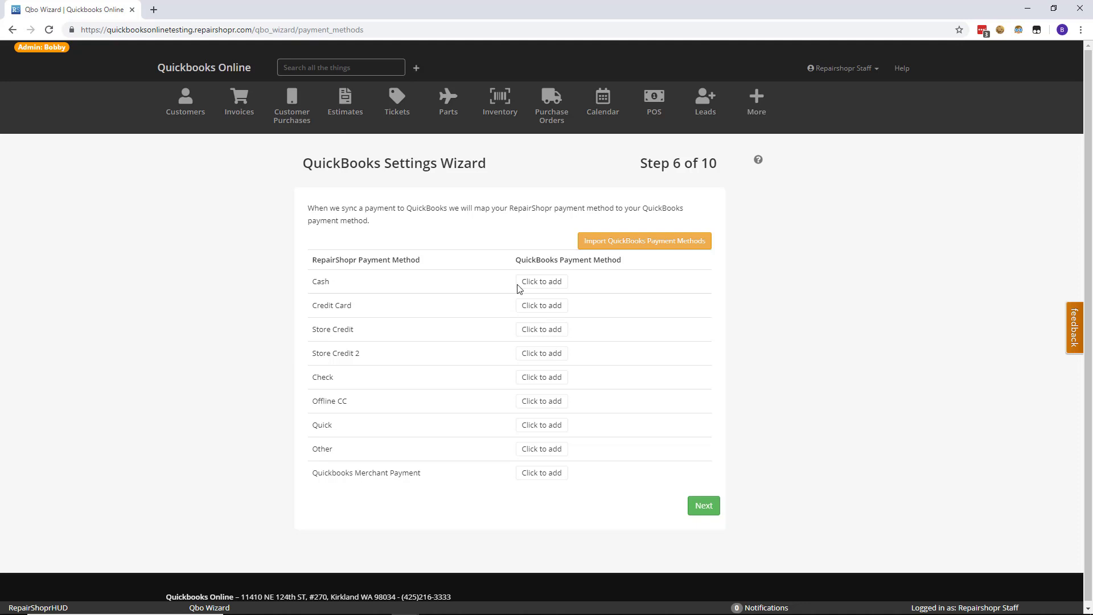
Map Cash to Cash, Credit Card and Store Credit to Visa, and Store Credit 2 to Diners Club, and try to continue.
left_click(538, 281)
left_click(535, 282)
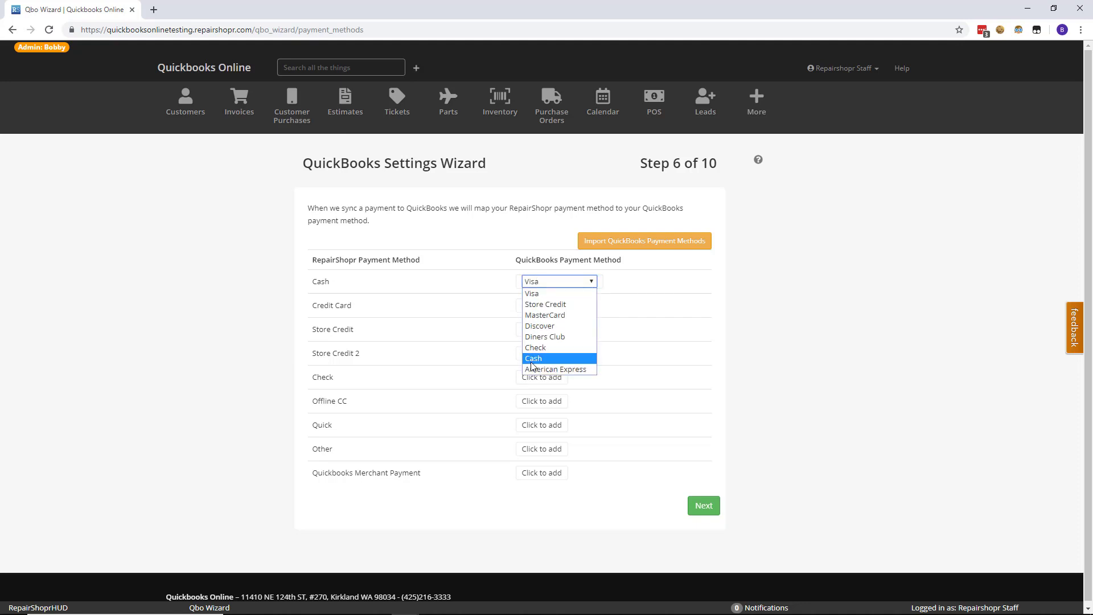
left_click(533, 359)
left_click(540, 306)
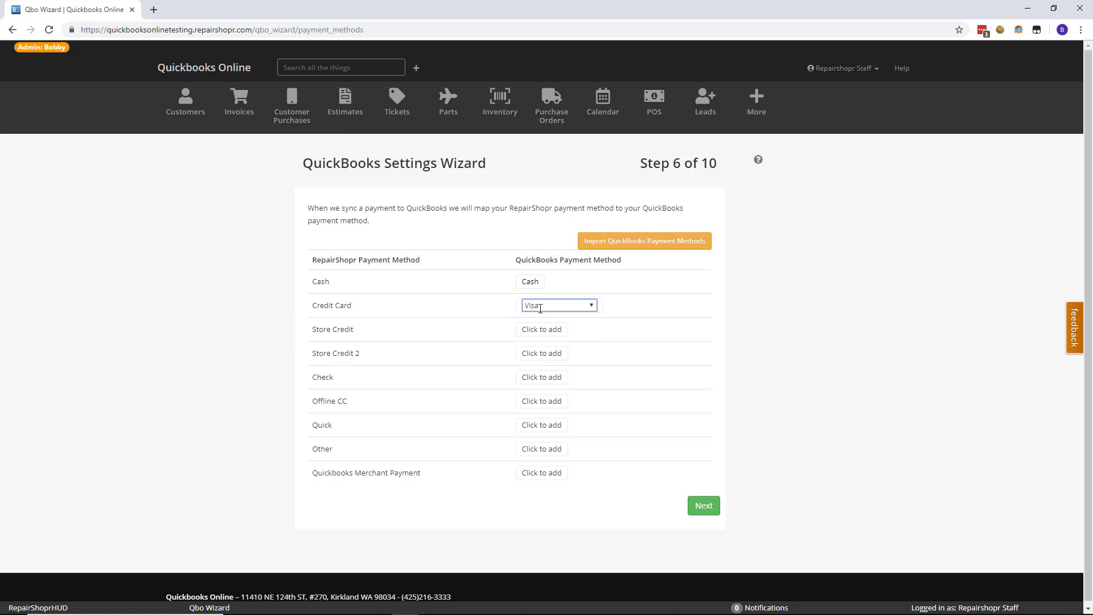
left_click(538, 307)
left_click(540, 320)
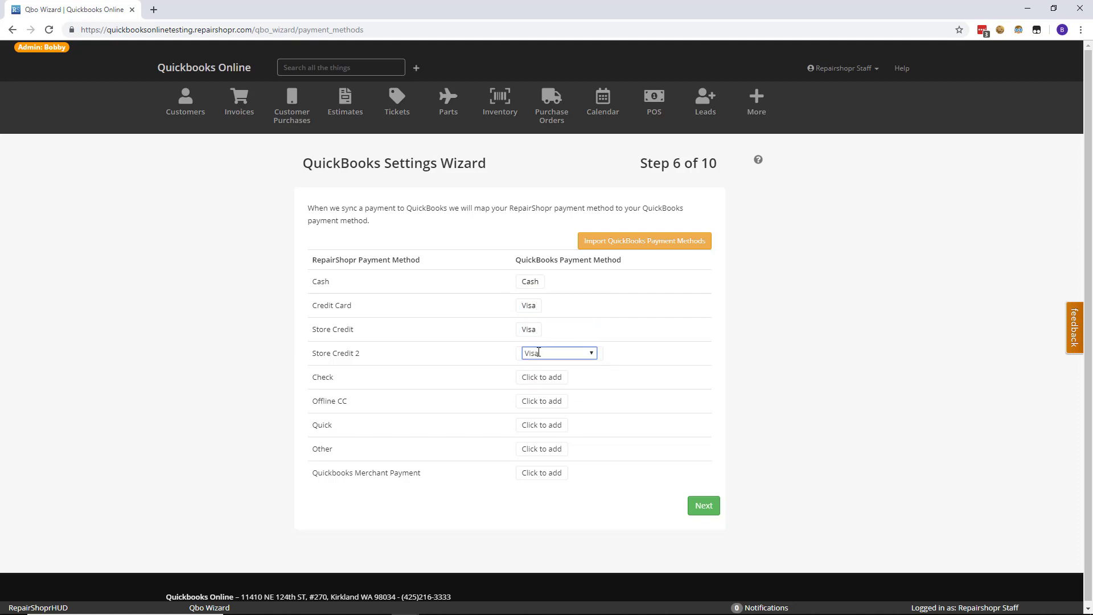
left_click(539, 353)
left_click(544, 406)
left_click(706, 505)
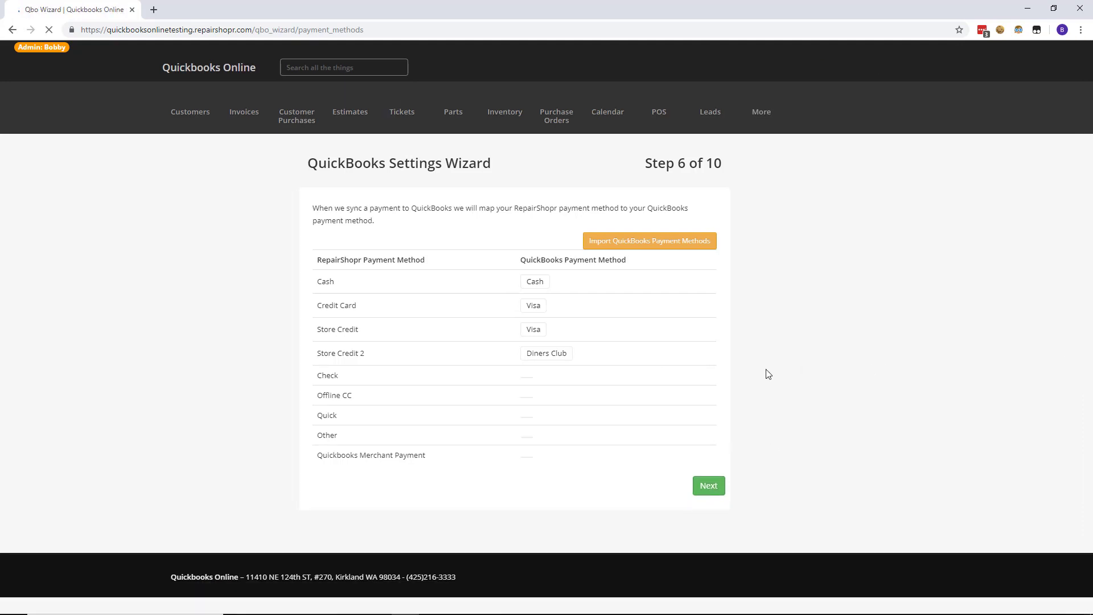
Map the Check payment method to Store Credit and Offline CC to Diners Club.
left_click(542, 412)
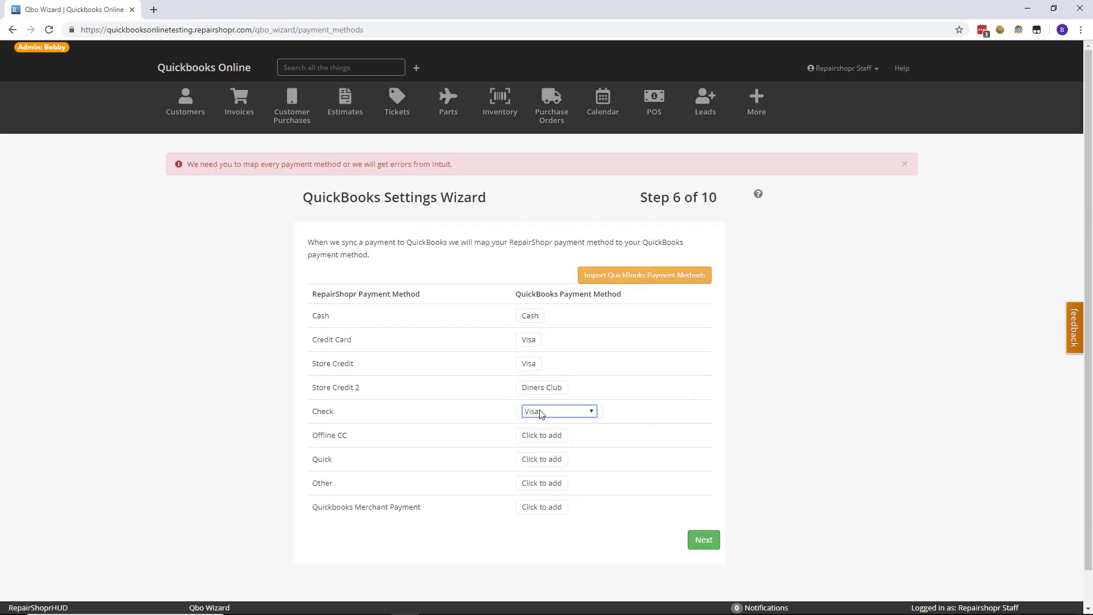
left_click(540, 413)
left_click(536, 436)
left_click(538, 435)
left_click(538, 436)
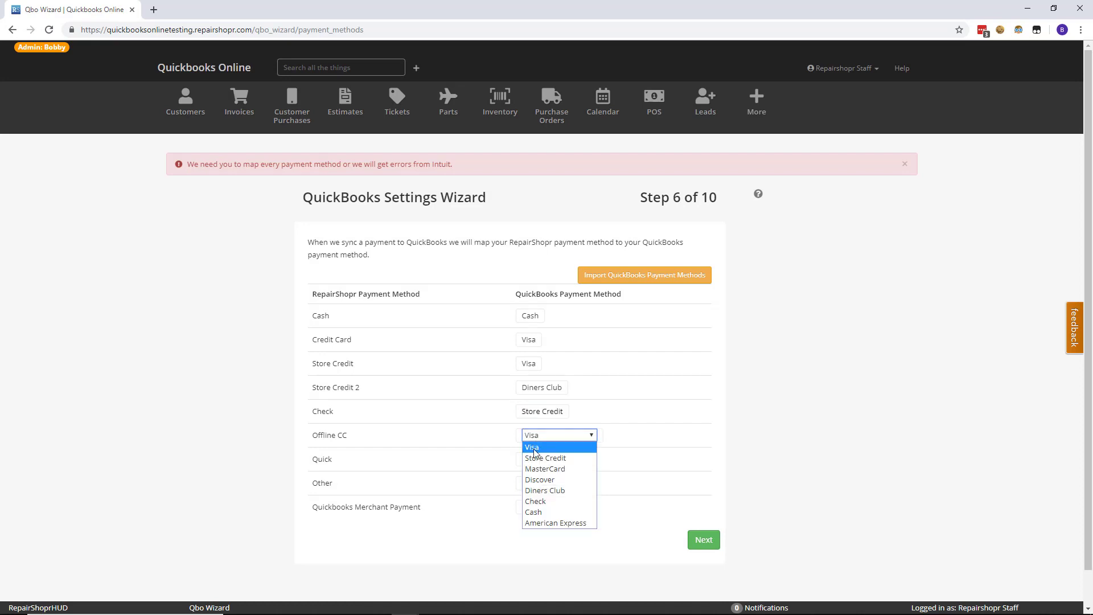
left_click(535, 490)
Map the remaining Quick, Other and Quickbooks Merchant Payment methods to QuickBooks payment methods and continue to step 7.
left_click(539, 462)
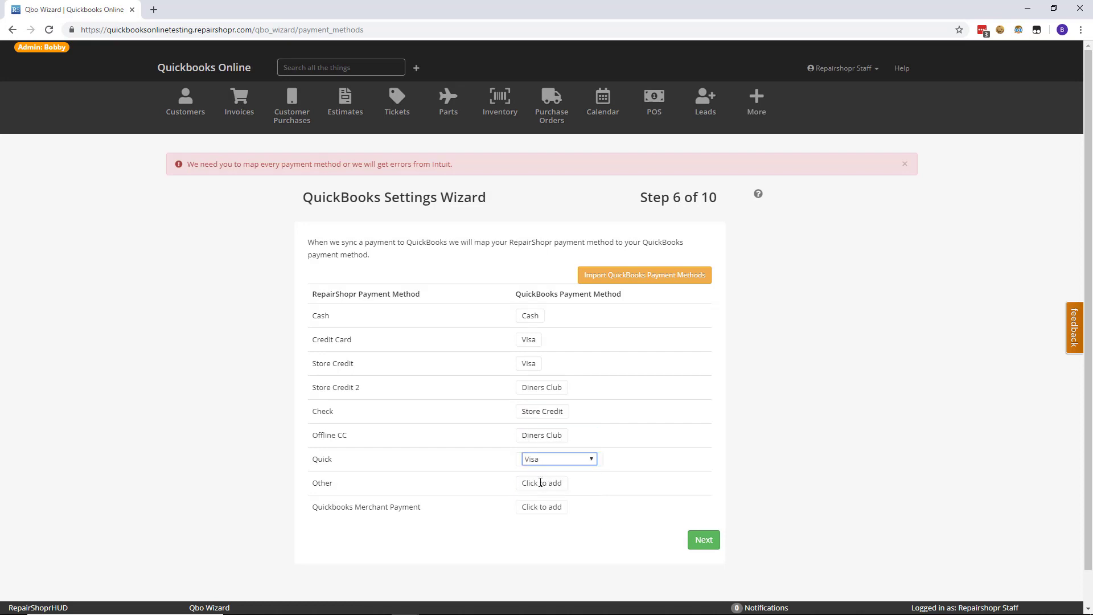
left_click(540, 485)
left_click(540, 488)
left_click(534, 559)
left_click(531, 509)
left_click(532, 510)
left_click(534, 584)
left_click(701, 549)
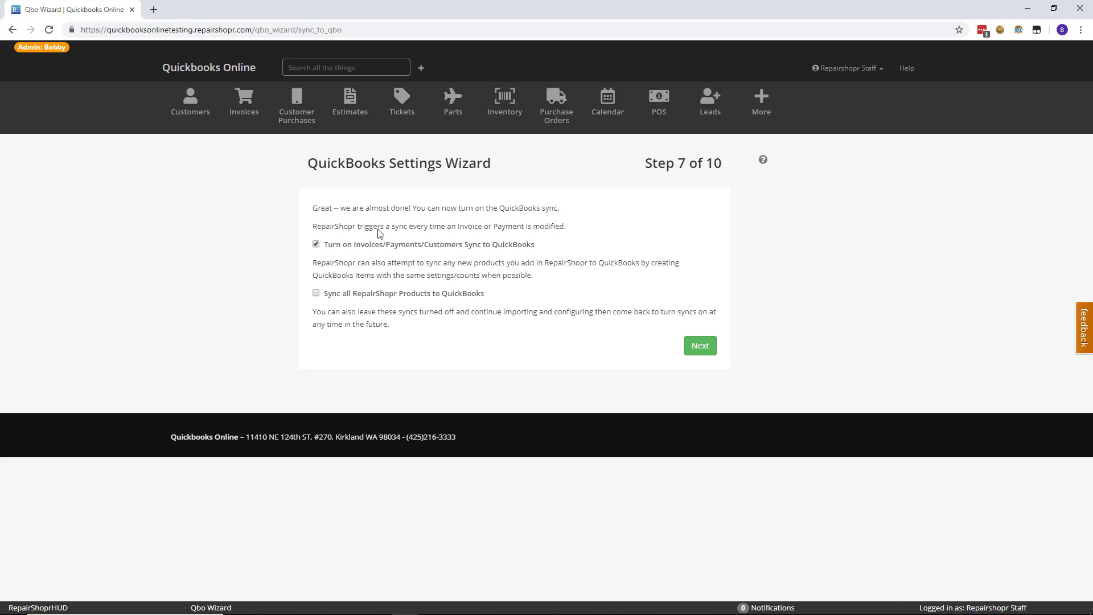
Turn on syncing of all RepairShopr products to QuickBooks and look through the income account choices for product sales.
left_click(317, 295)
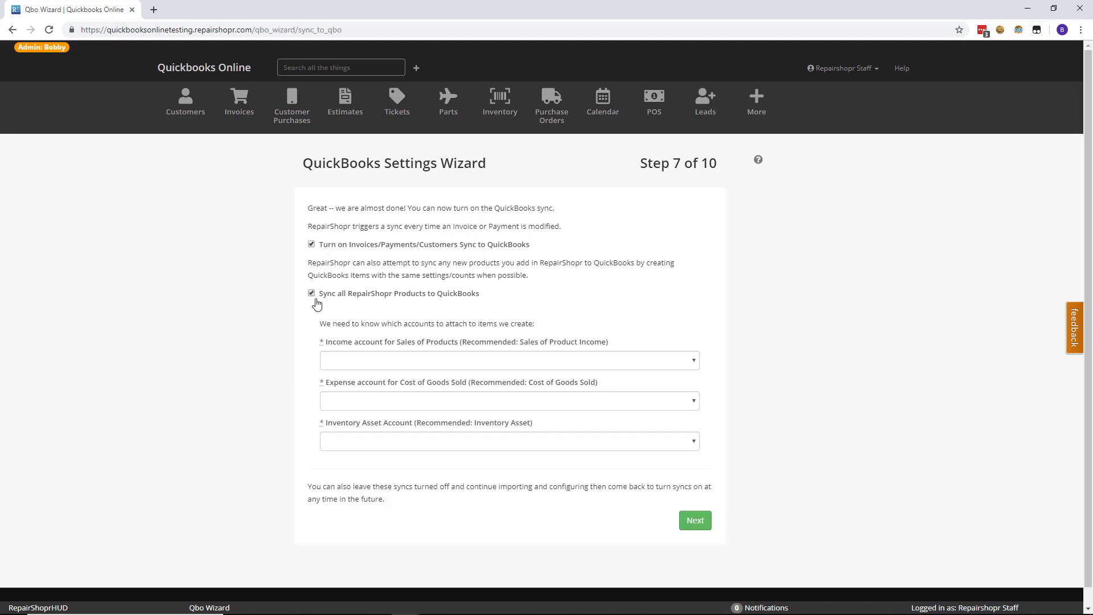
left_click(351, 360)
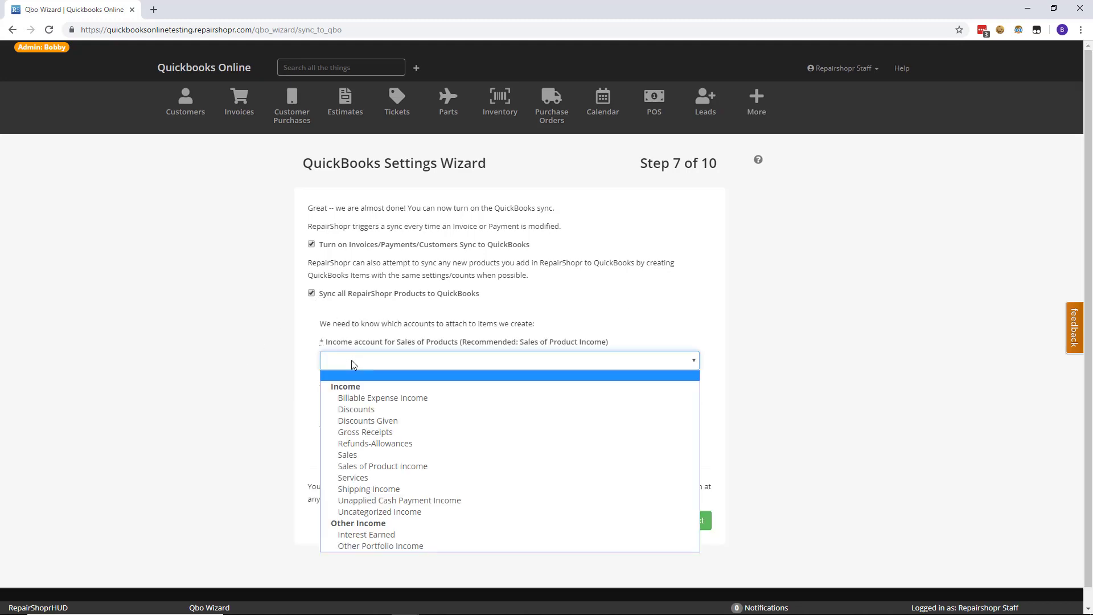
left_click(295, 385)
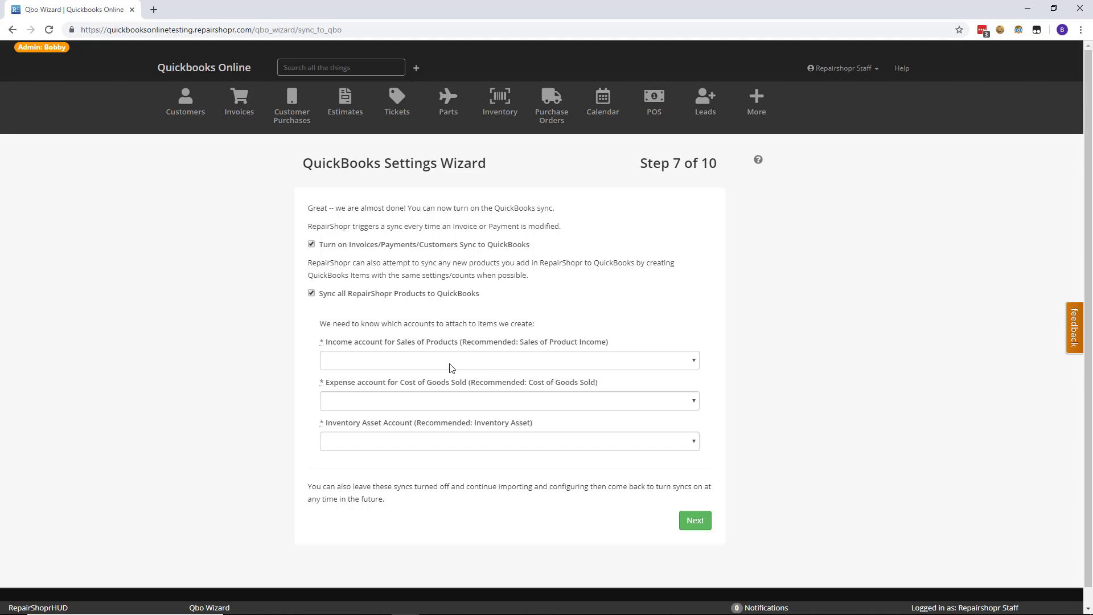
Set the income account for sales of products to Billable Expense Income and the cost of goods sold expense account to Promotional.
left_click(352, 365)
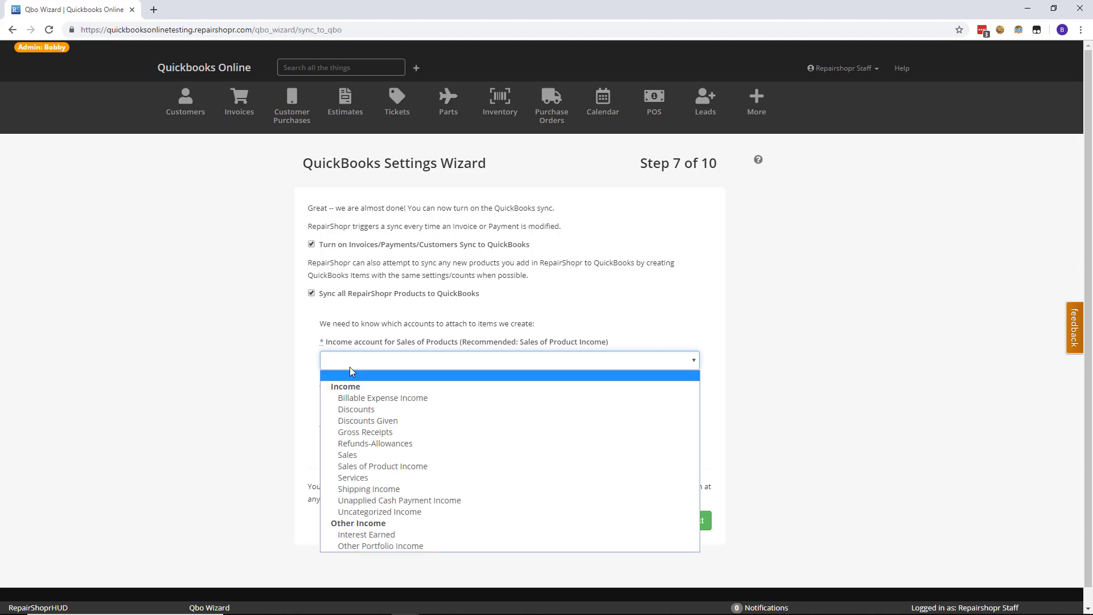
left_click(387, 398)
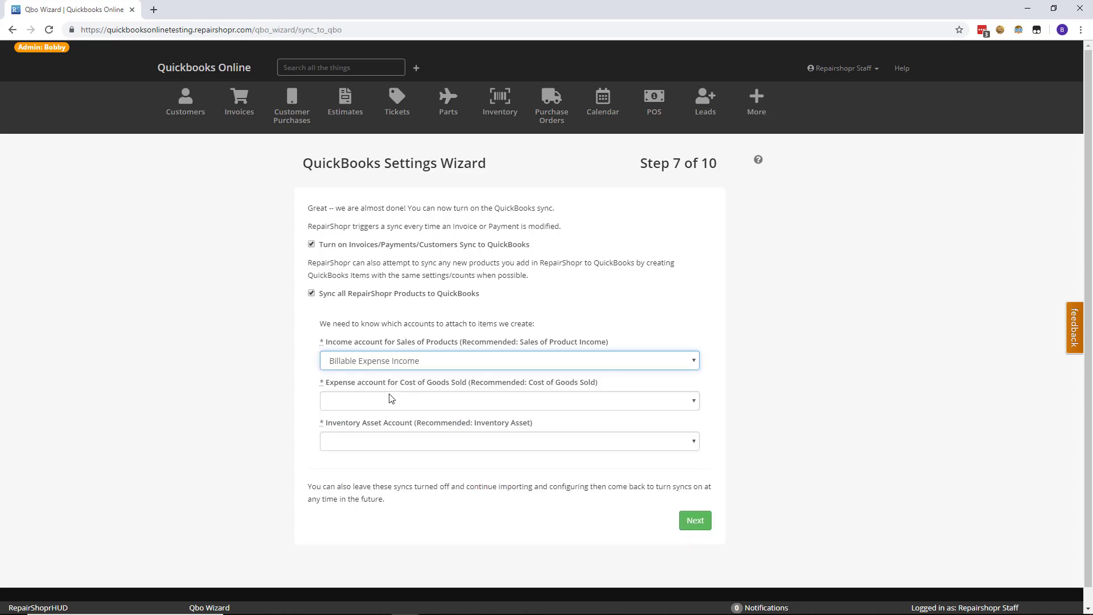
left_click(360, 402)
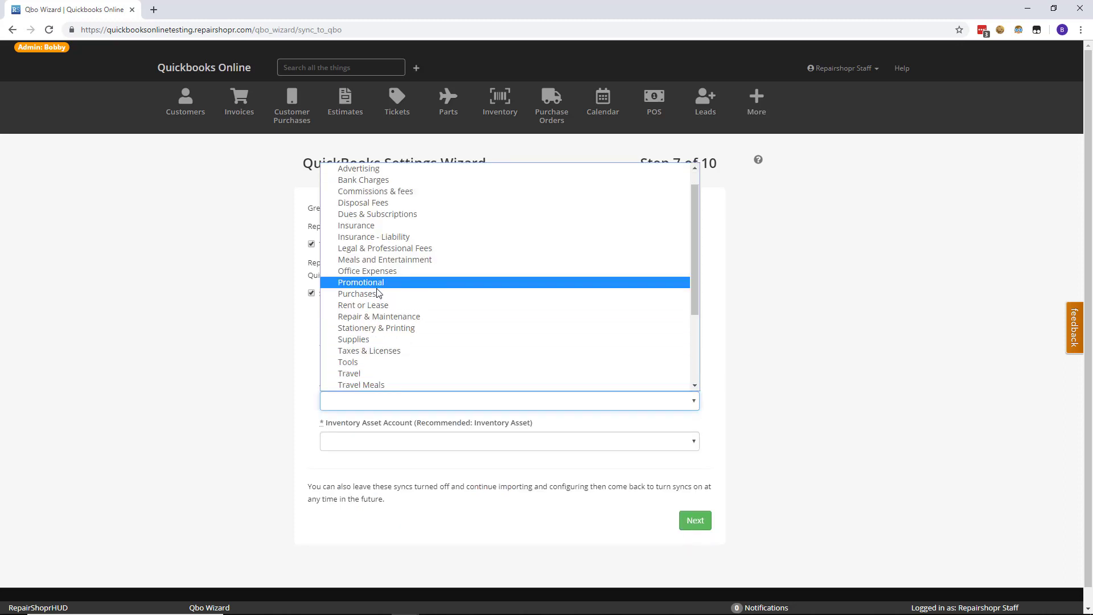
left_click(378, 285)
Set the inventory asset account to Inventory Asset and continue to step 8 of the wizard.
left_click(355, 441)
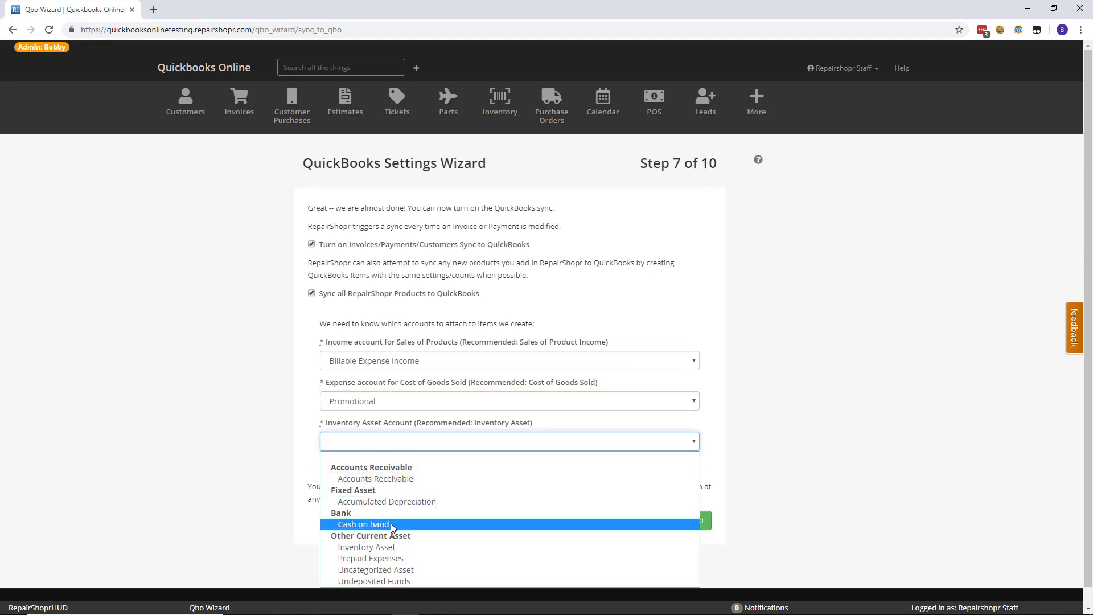
left_click(389, 548)
left_click(263, 473)
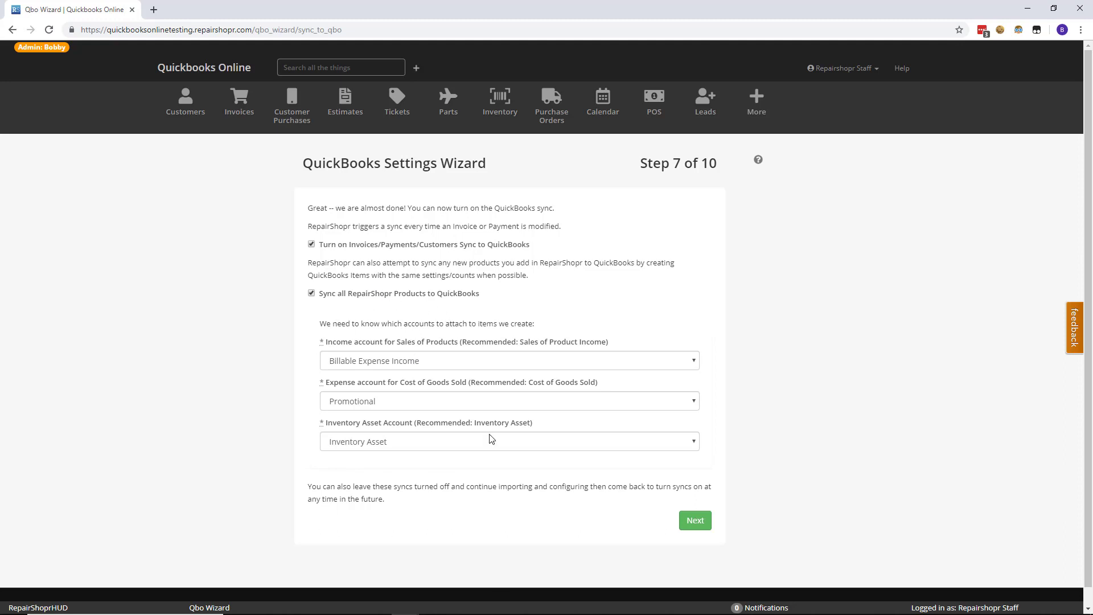
left_click(697, 530)
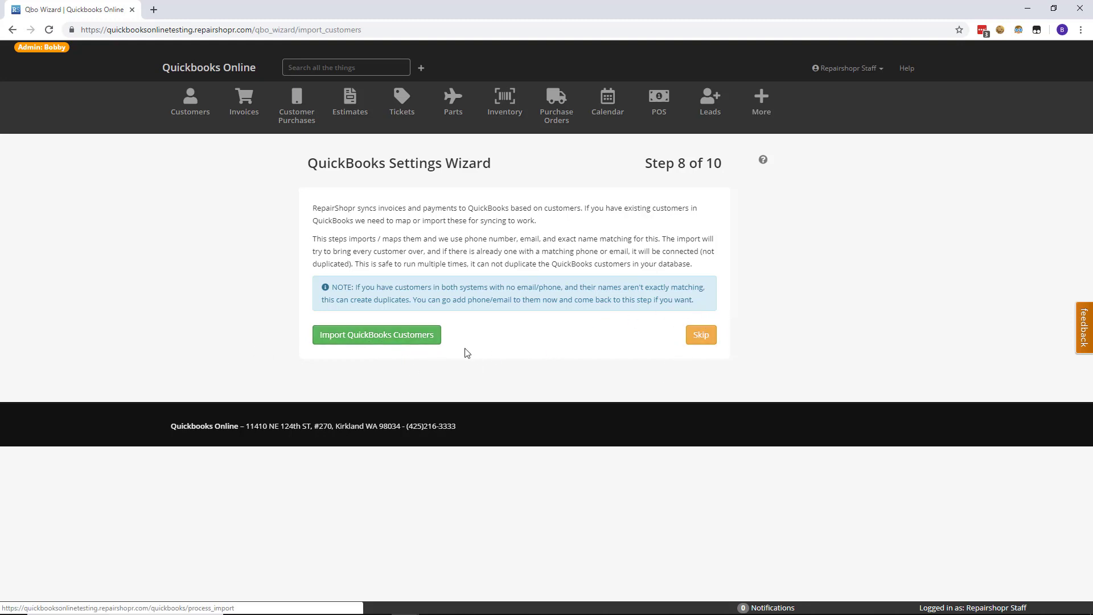
Skip importing QuickBooks customers, items and vendors, and finish the QuickBooks Settings Wizard.
left_click(700, 338)
left_click(689, 342)
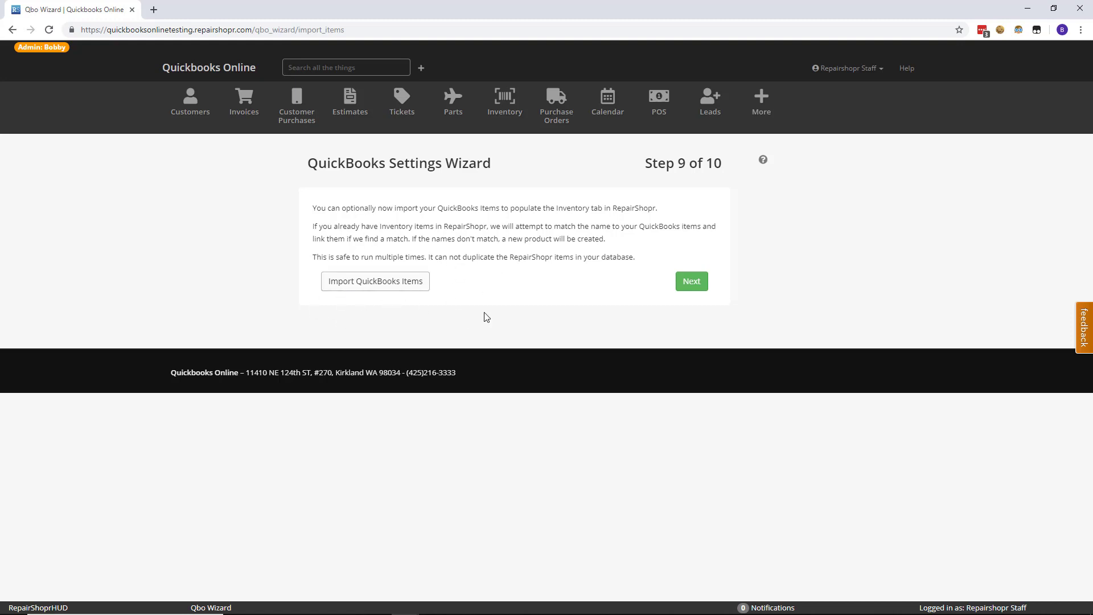
left_click(697, 283)
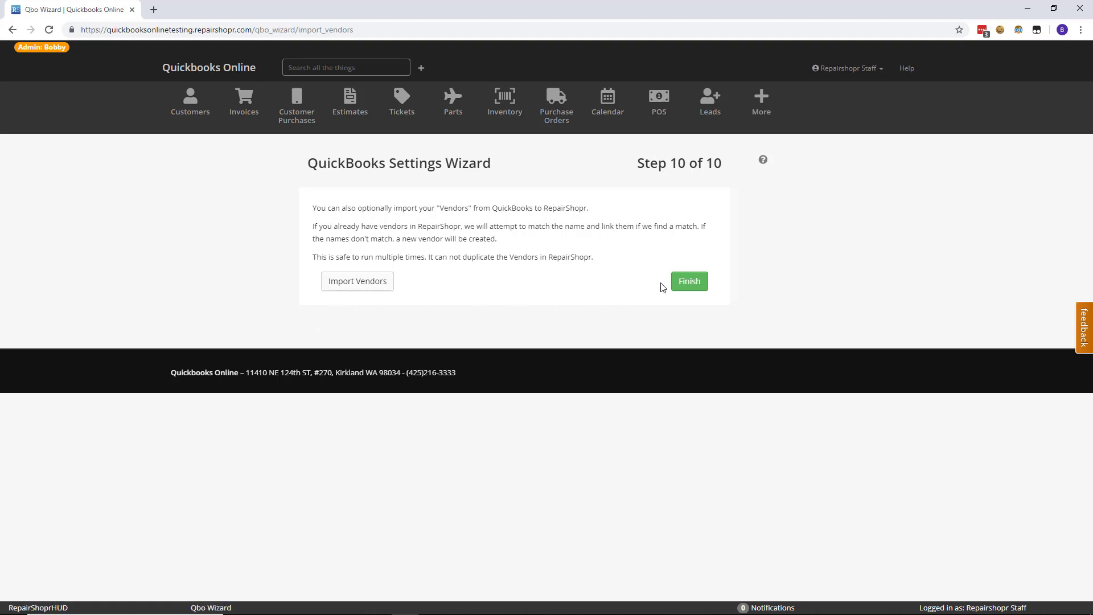
left_click(697, 289)
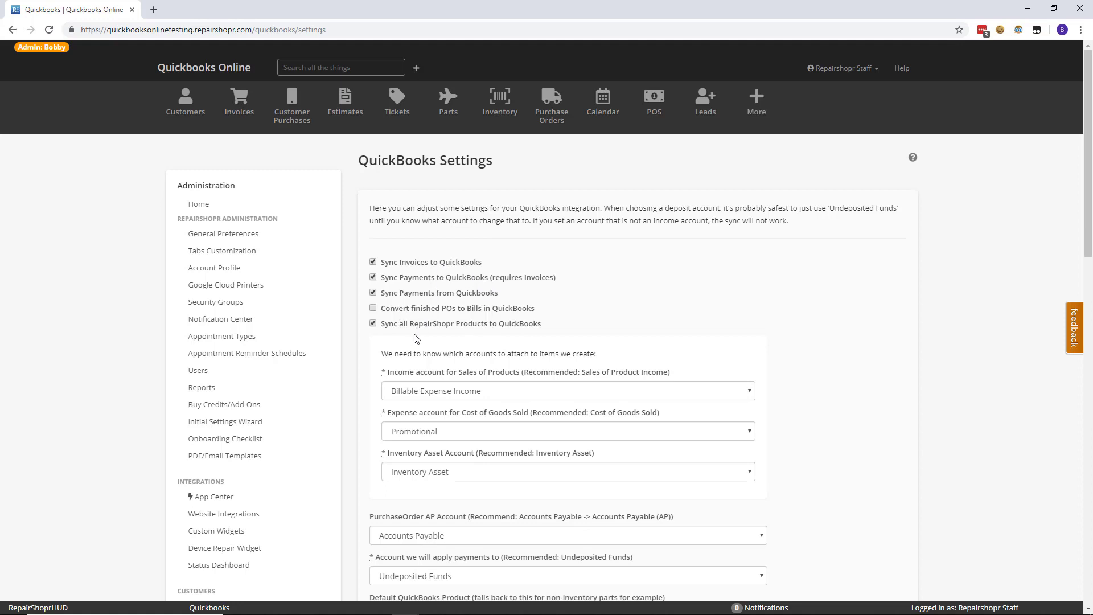
Review the QuickBooks Settings page, examining the sync options, accounts, tax rate associations, payment method mappings, item change check, and import and send options.
scroll(431, 325, "down", 2)
scroll(431, 325, "down", 2)
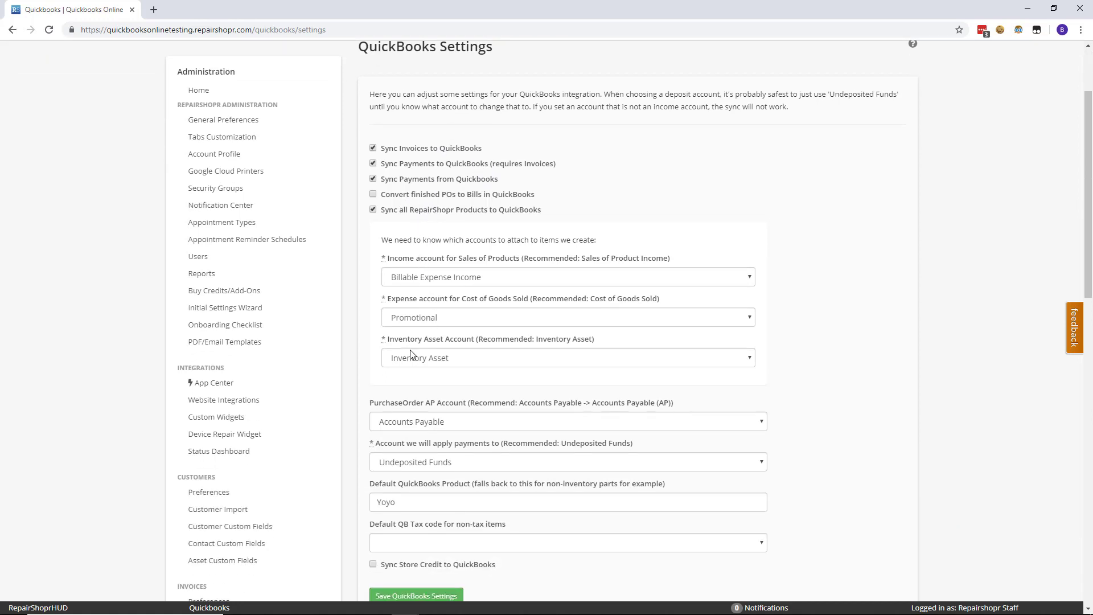
scroll(412, 354, "down", 1)
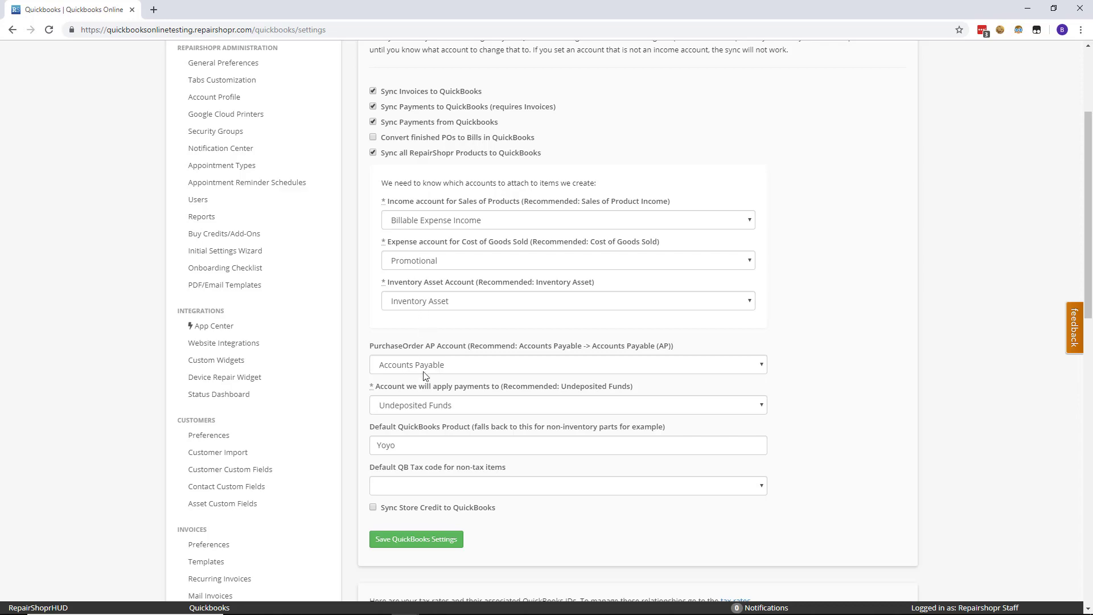
scroll(419, 433, "down", 2)
scroll(413, 454, "down", 4)
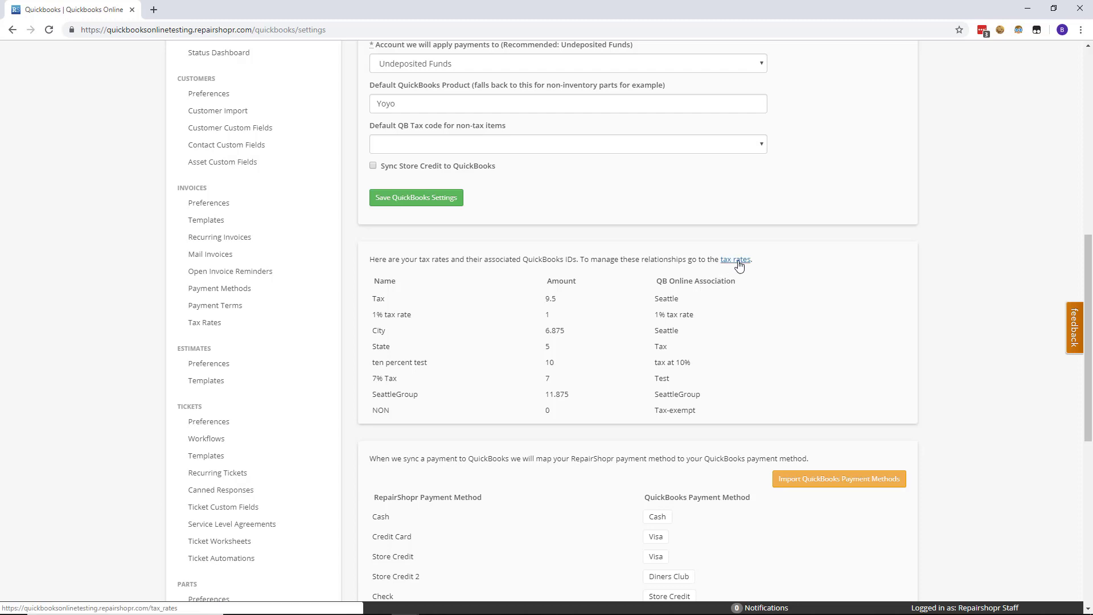
scroll(636, 352, "down", 4)
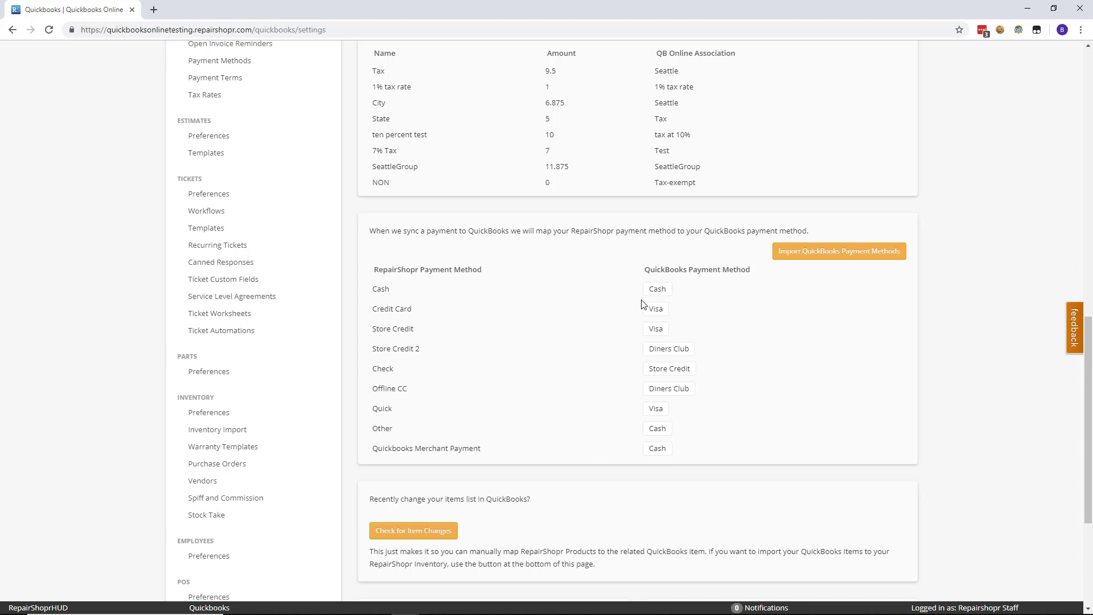
scroll(643, 305, "up", 1)
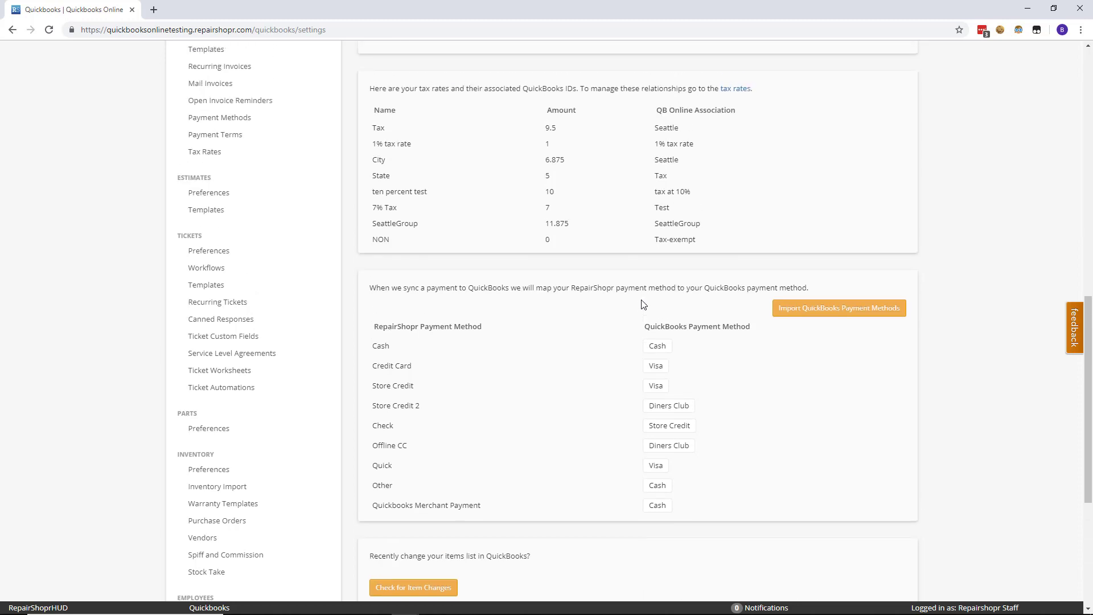
scroll(643, 304, "down", 2)
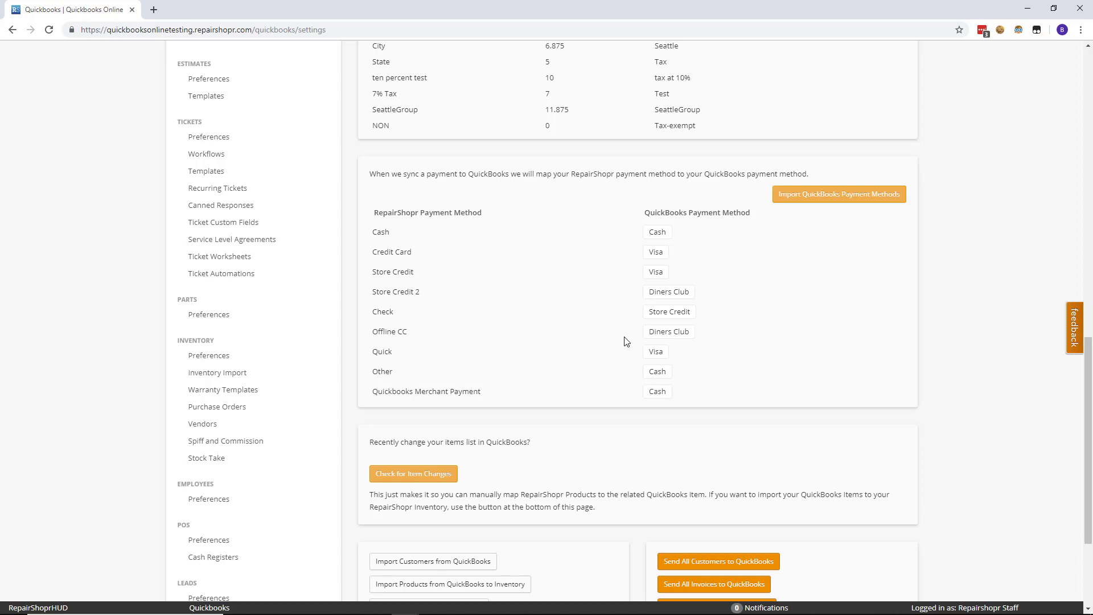
scroll(622, 342, "down", 3)
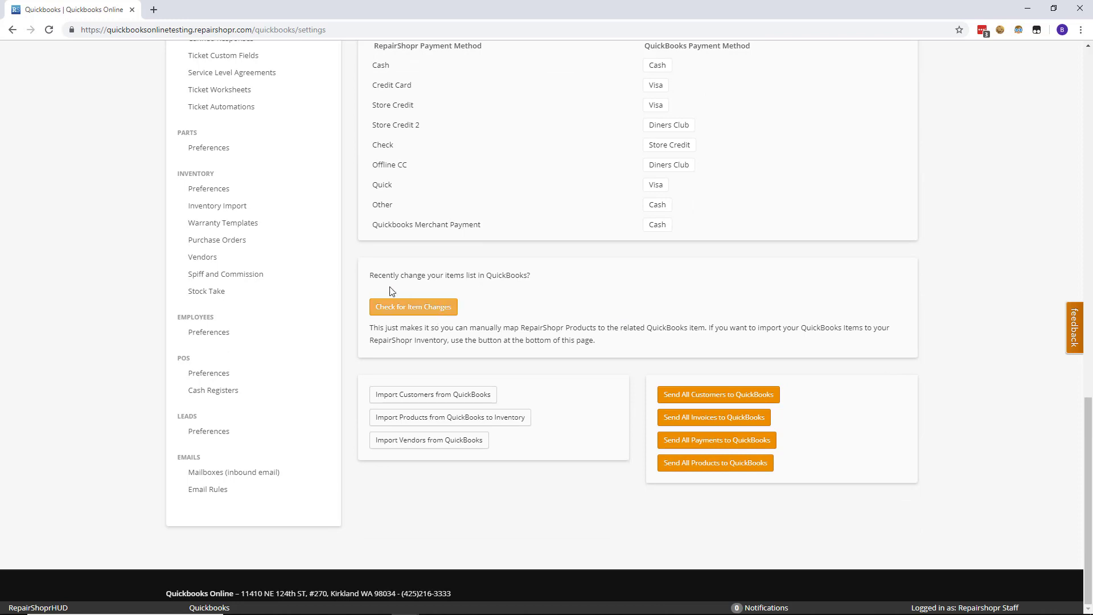
left_click(436, 310)
scroll(616, 496, "up", 2)
scroll(617, 494, "up", 15)
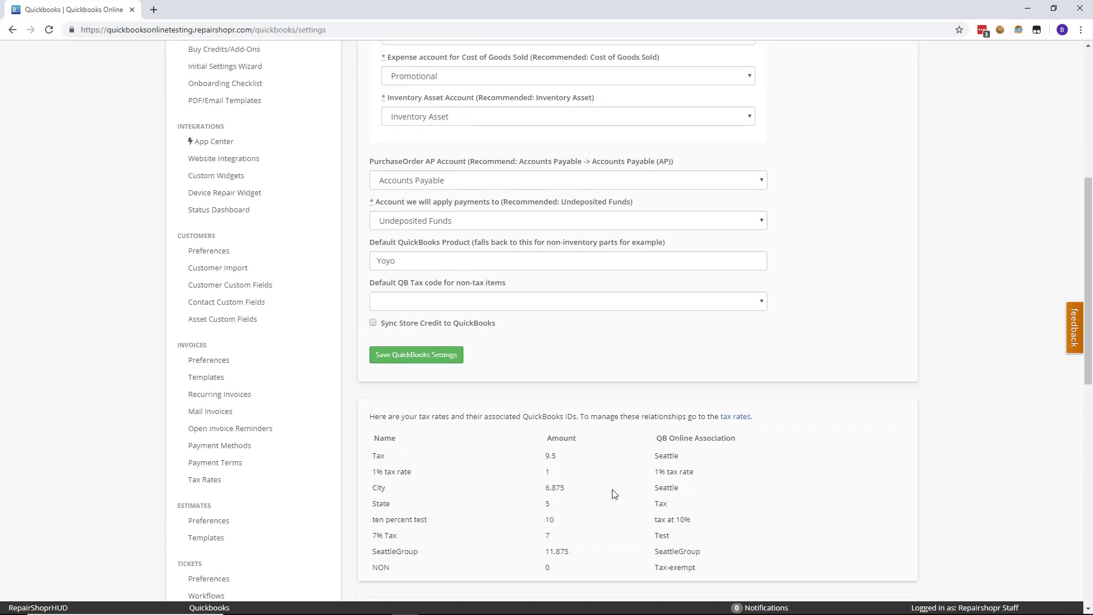